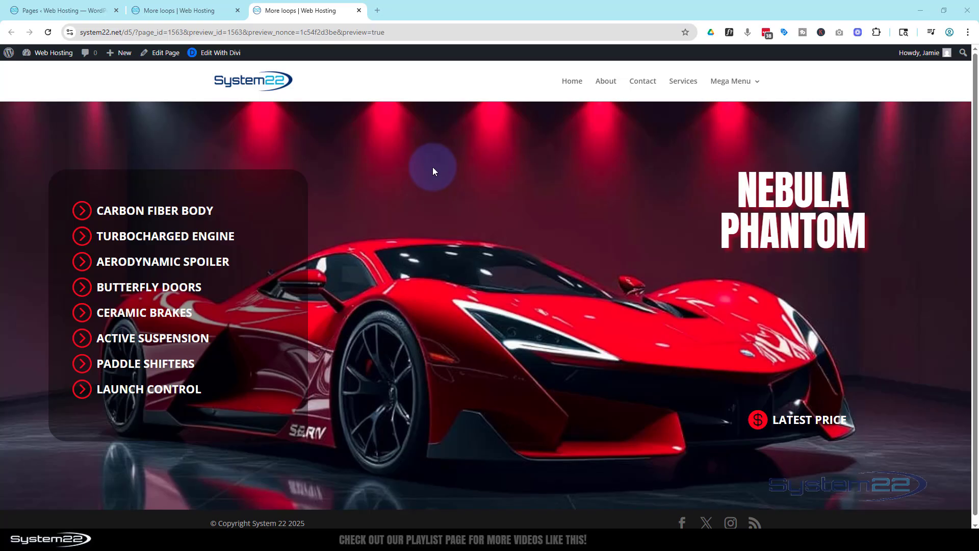
# Delete the existing car section from the More loops page in the builder and insert a row with two equal columns in the empty section
pyautogui.click(182, 11)
pyautogui.moveTo(100, 166)
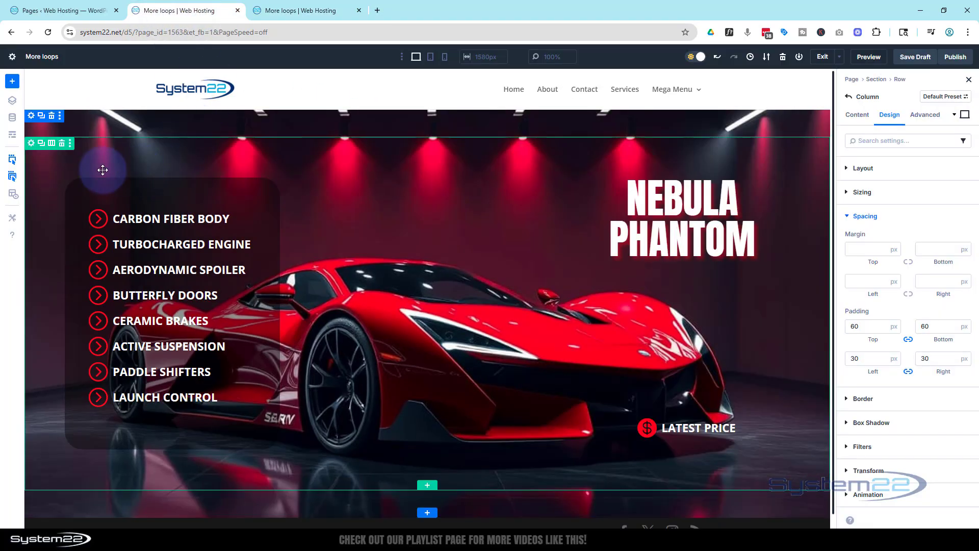
pyautogui.click(51, 116)
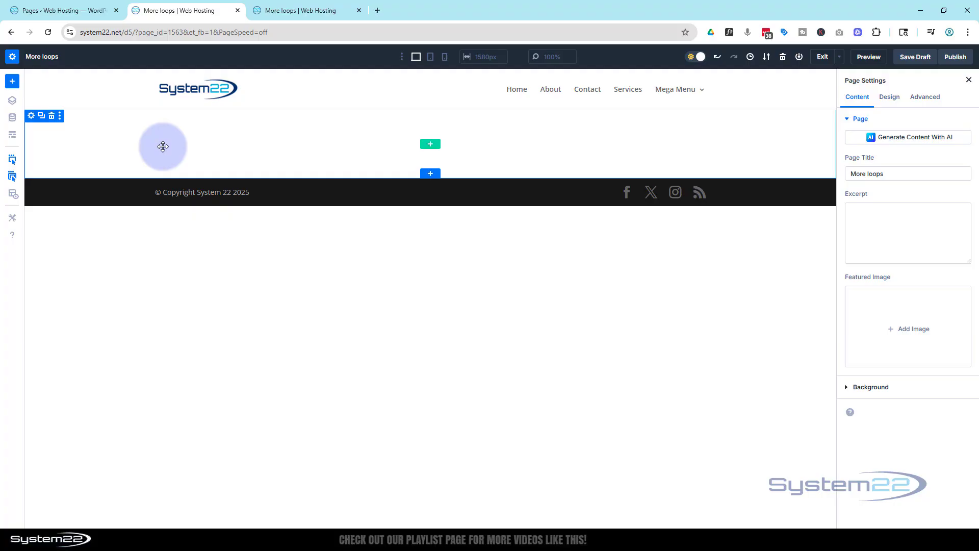
pyautogui.click(430, 145)
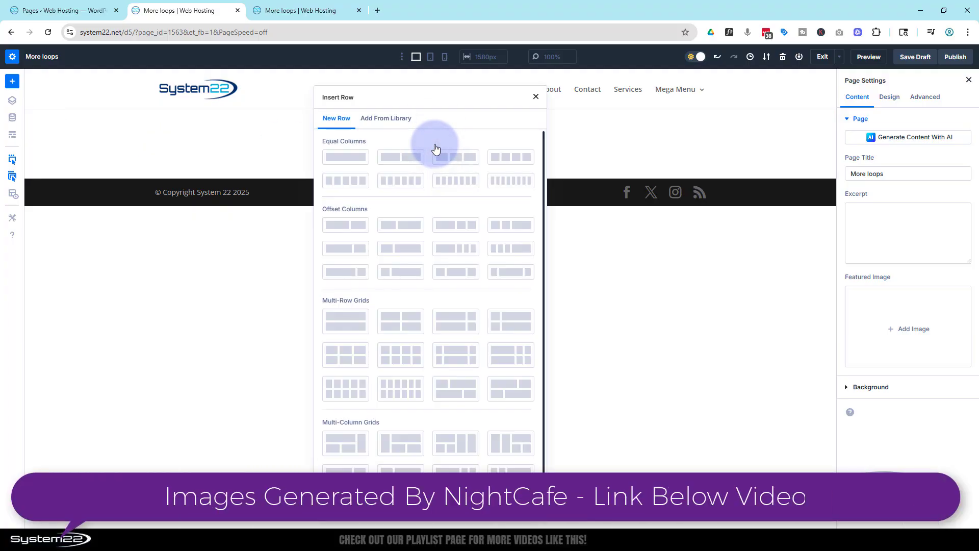
pyautogui.click(408, 158)
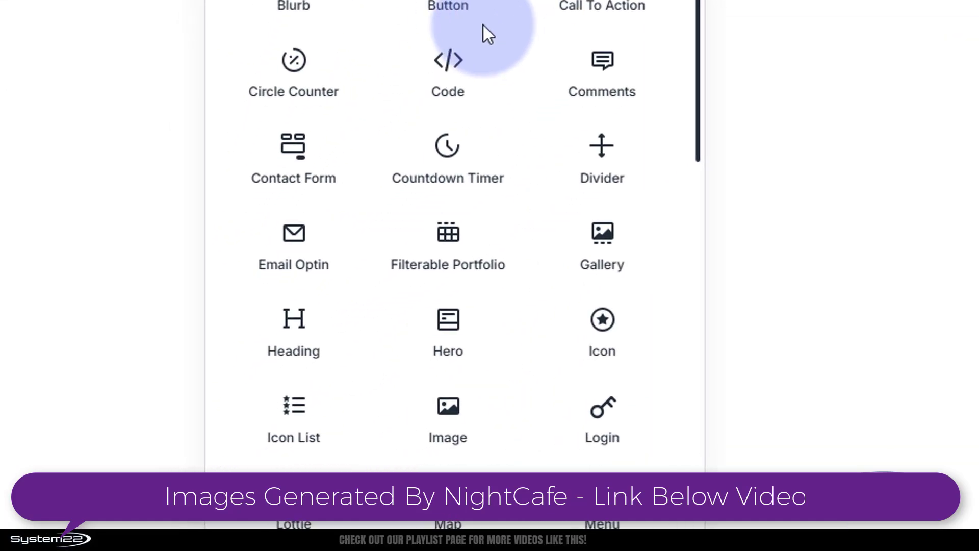
# Add an Icon List module to the row's first column and delete two of its three default list items
pyautogui.scroll(-6, 462, 26)
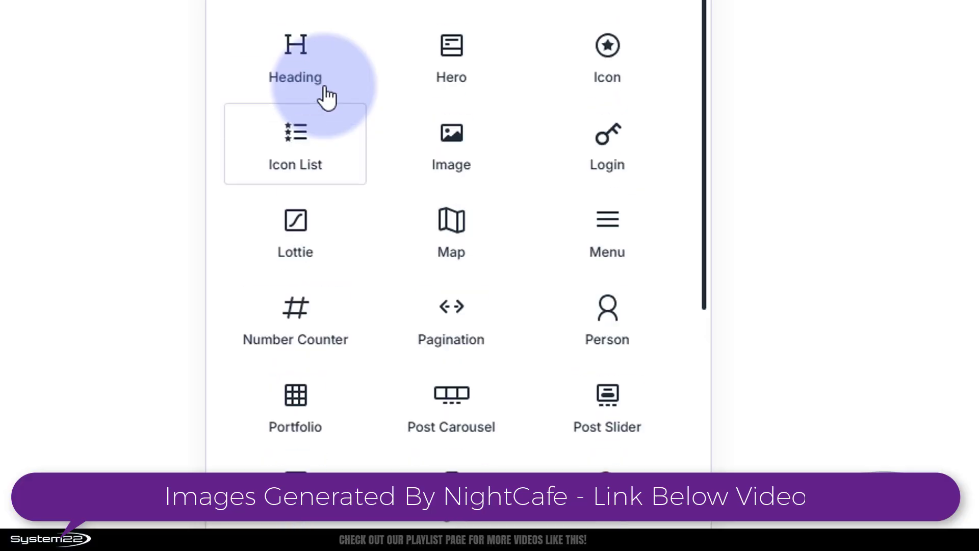
pyautogui.scroll(8, 316, 100)
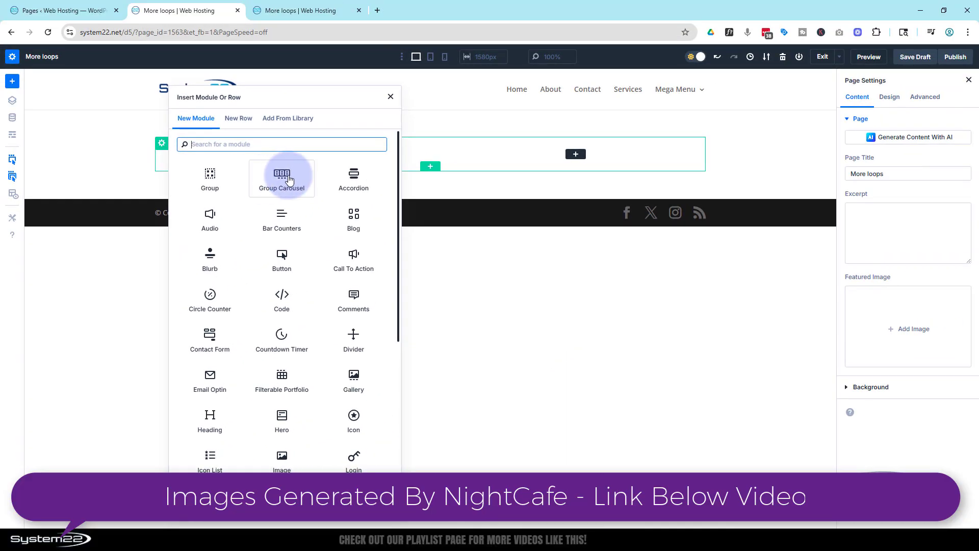
pyautogui.scroll(-2, 247, 237)
pyautogui.scroll(-3, 247, 237)
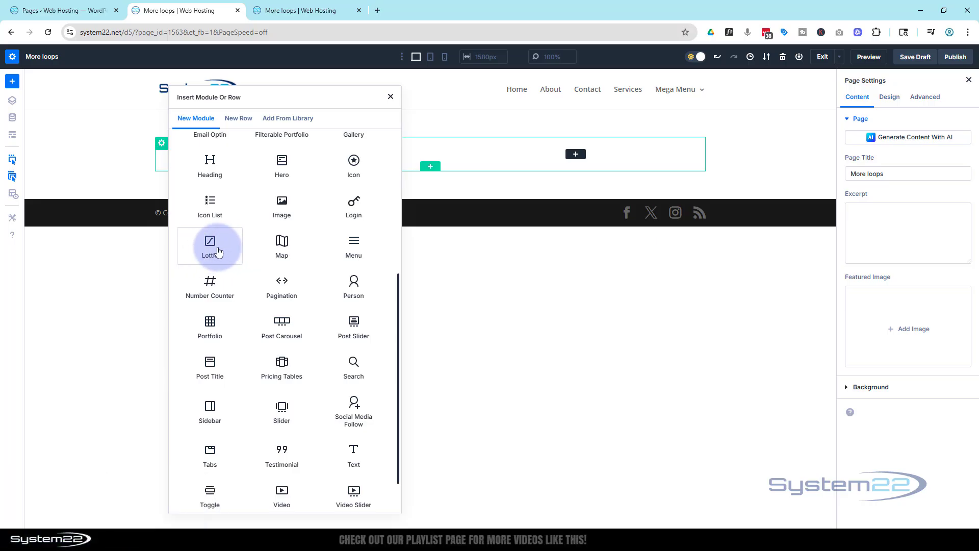
pyautogui.click(212, 202)
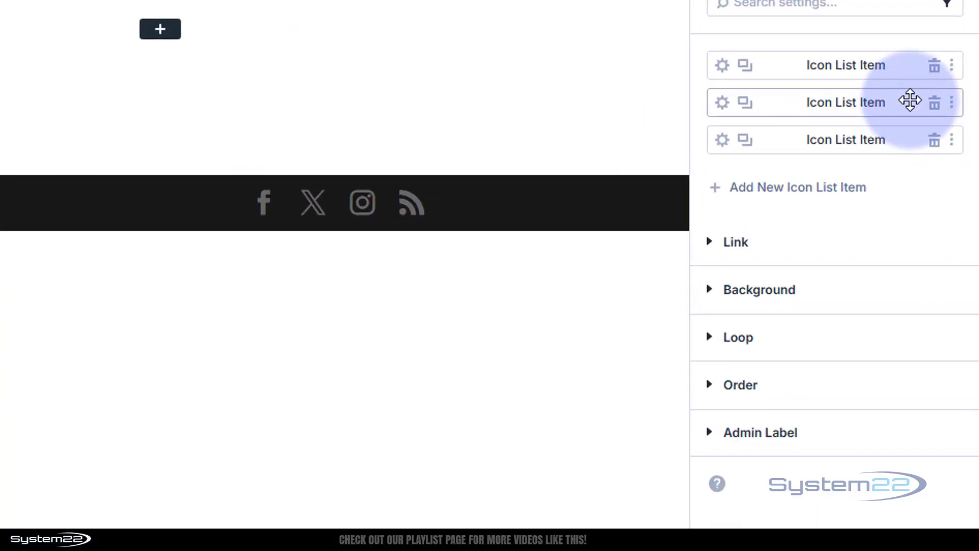
pyautogui.click(935, 104)
pyautogui.click(935, 104)
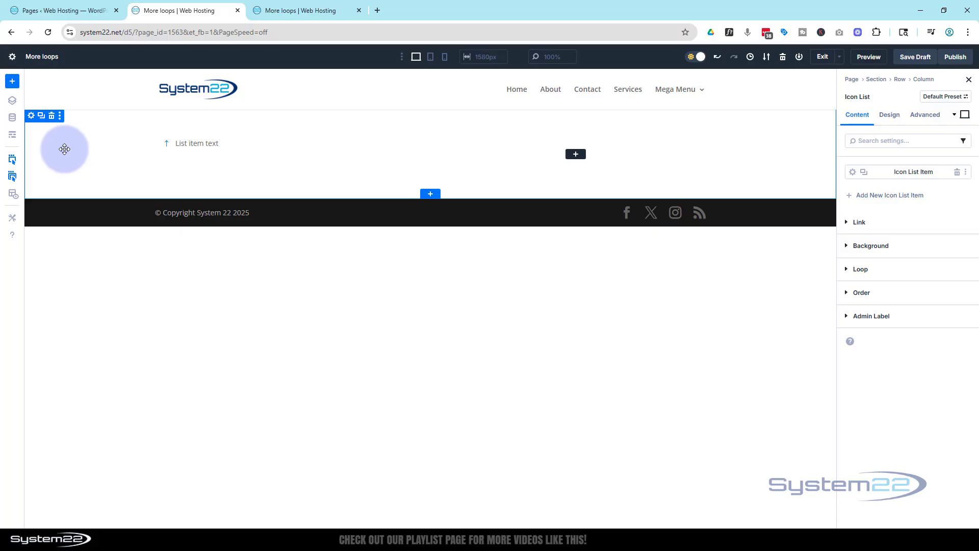
# Set the section's background image to the first picture in the media library, the red car under red spotlights
pyautogui.click(30, 118)
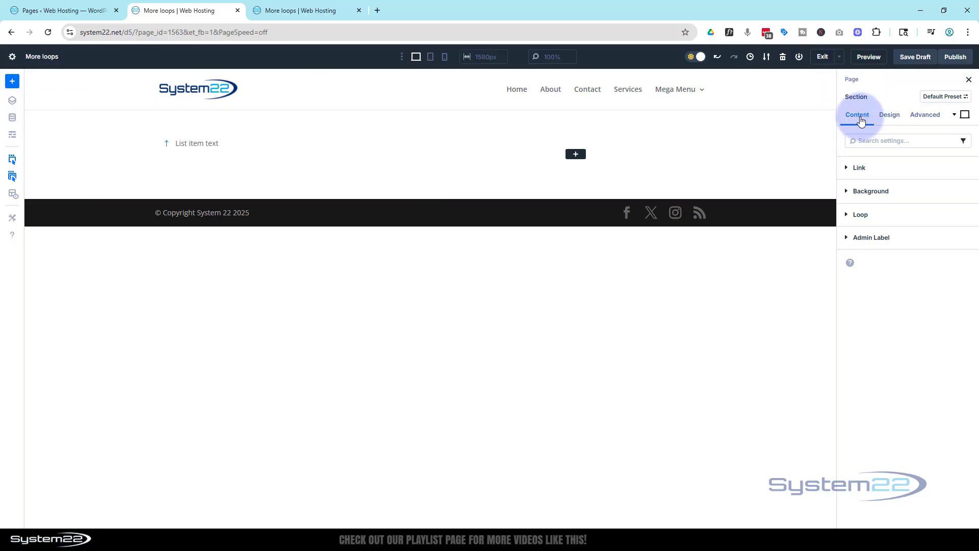
pyautogui.click(882, 196)
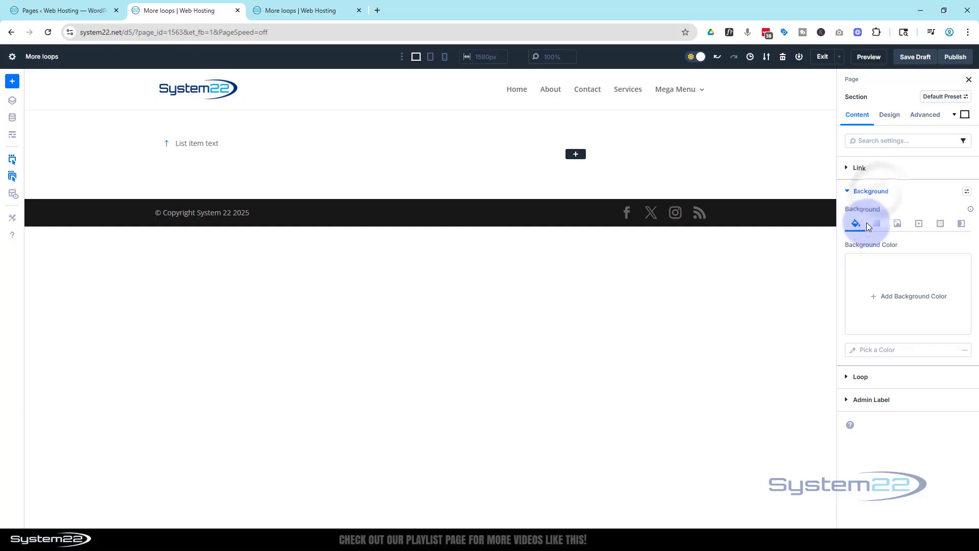
pyautogui.click(897, 224)
pyautogui.click(899, 305)
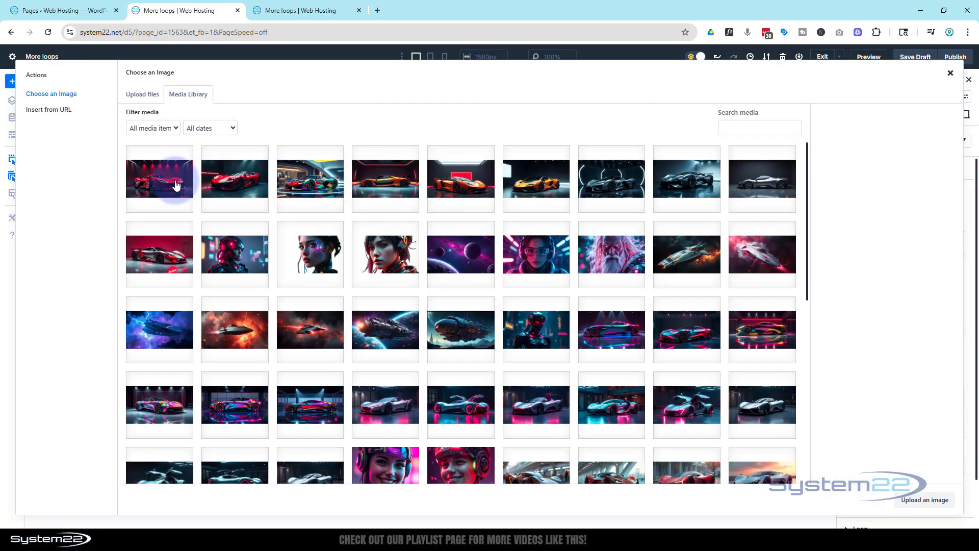
pyautogui.click(167, 189)
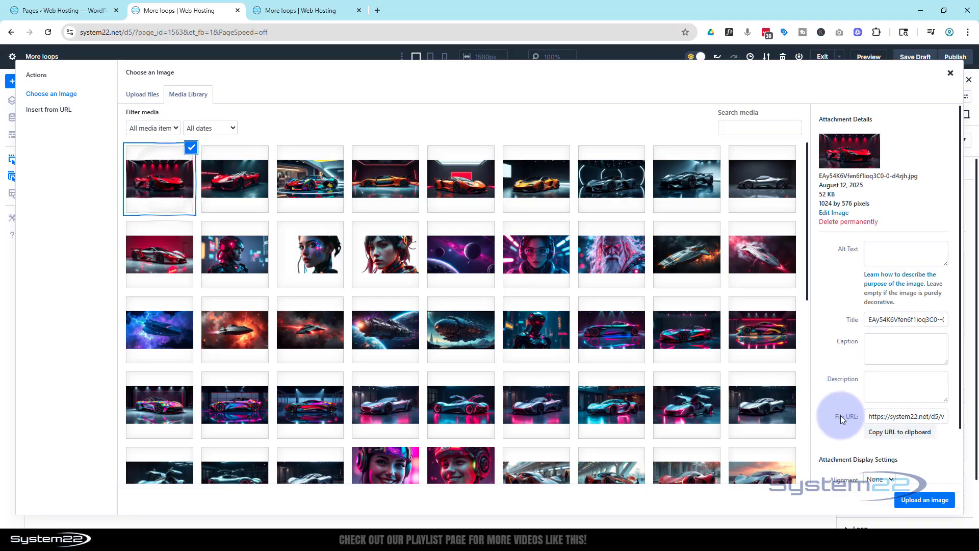
pyautogui.click(919, 500)
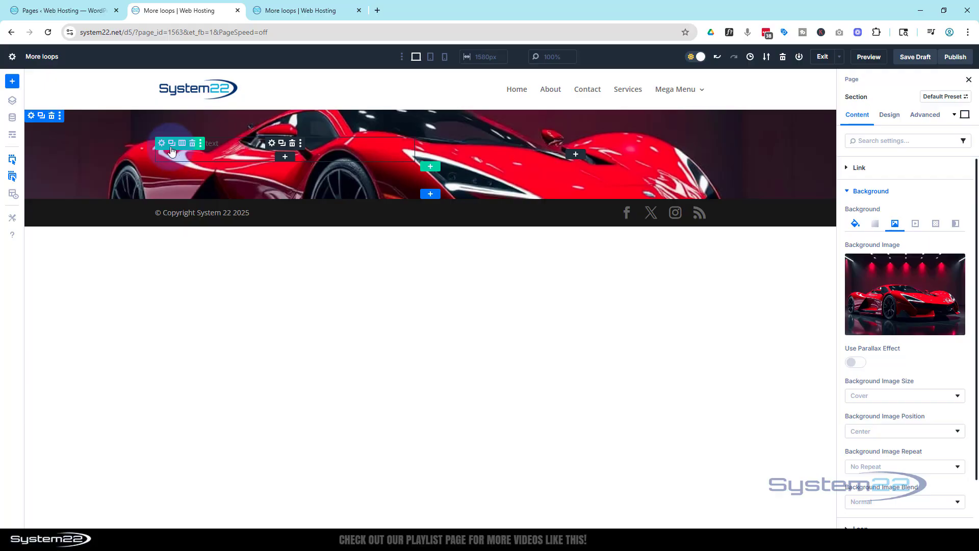
# Give the row's first column a black background color (000000) at 59% opacity
pyautogui.click(161, 143)
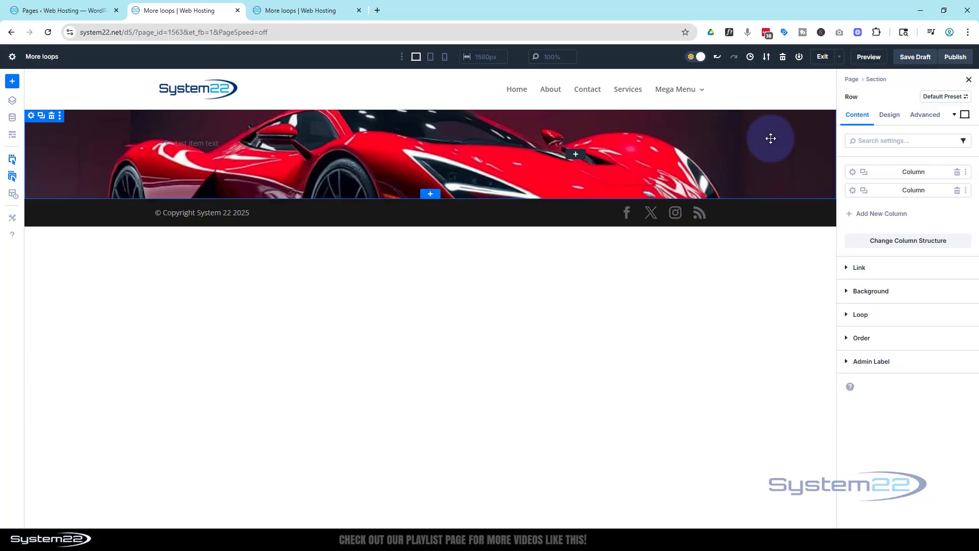
pyautogui.click(853, 174)
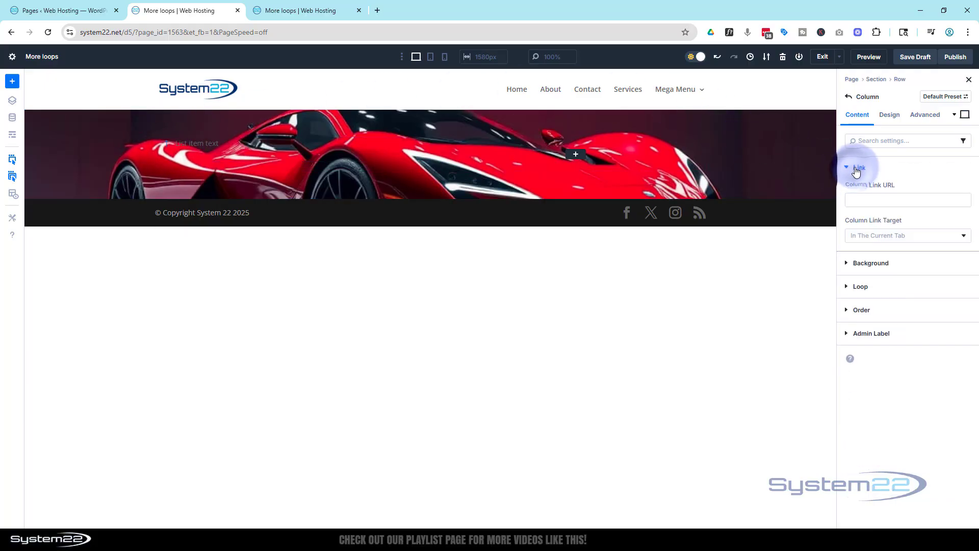
pyautogui.click(880, 273)
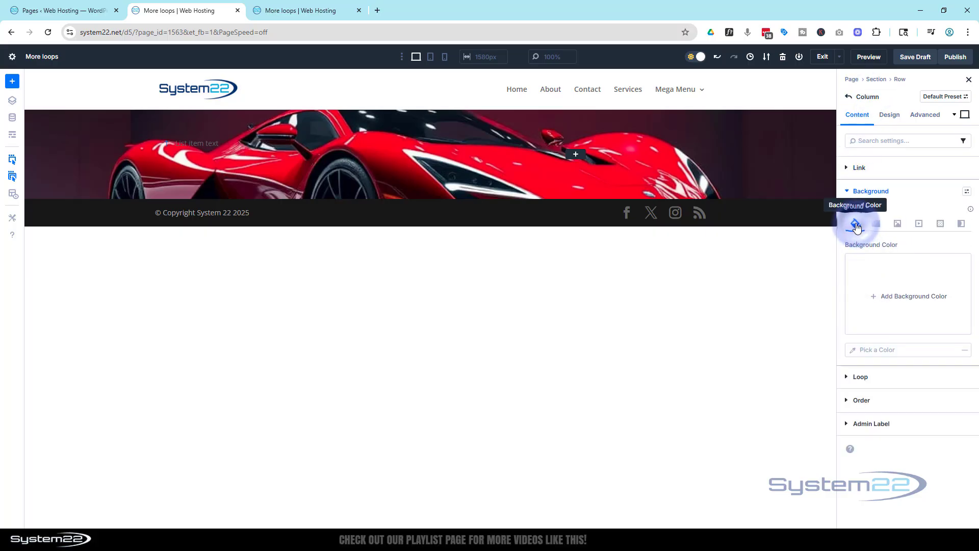
pyautogui.click(877, 296)
pyautogui.moveTo(796, 317); pyautogui.dragTo(706, 357)
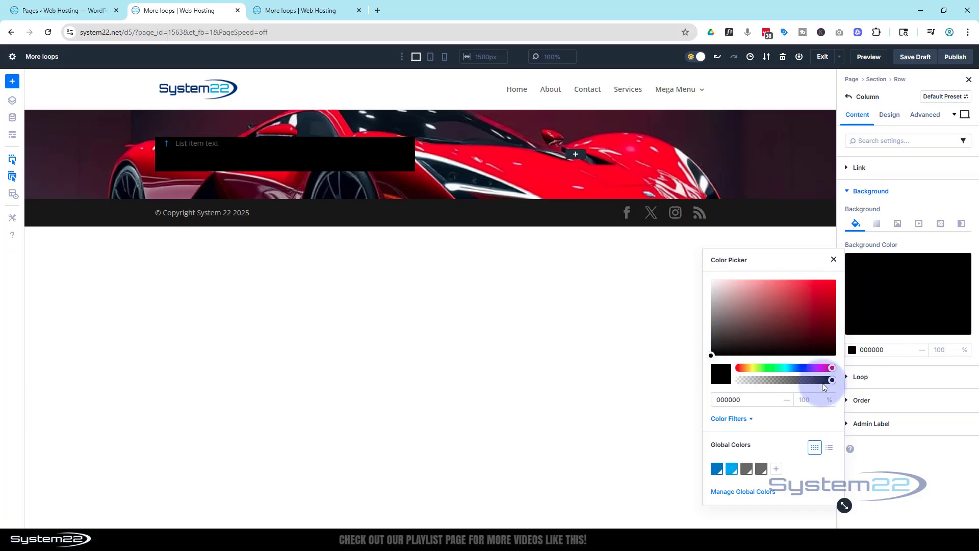
pyautogui.moveTo(828, 381); pyautogui.dragTo(795, 378)
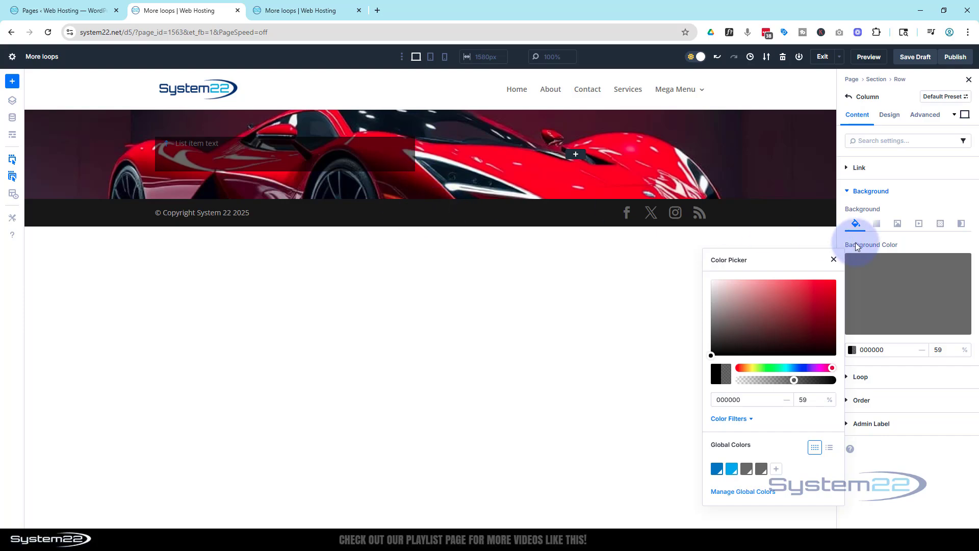
# Round all four corners of the first column with a 35 px border radius
pyautogui.click(889, 116)
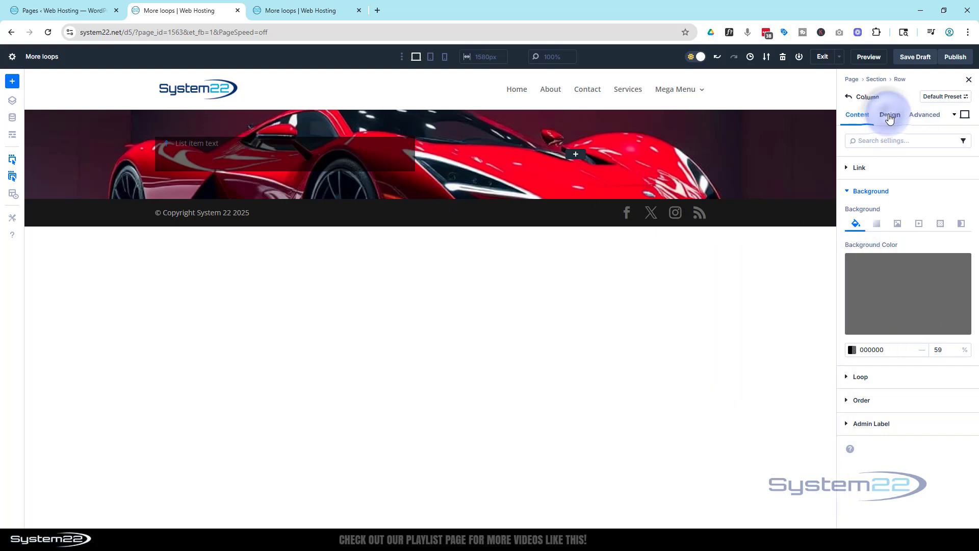
pyautogui.click(891, 116)
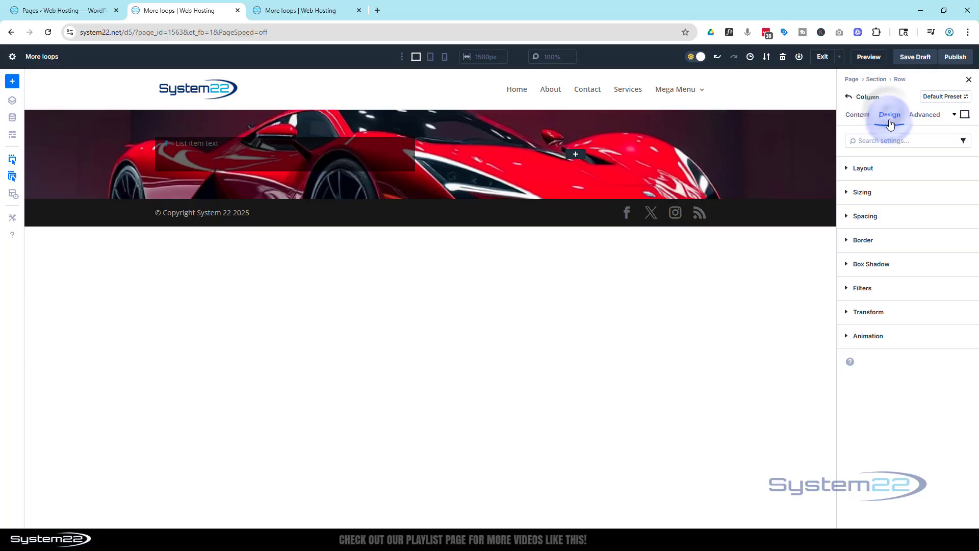
pyautogui.click(876, 246)
pyautogui.click(865, 280)
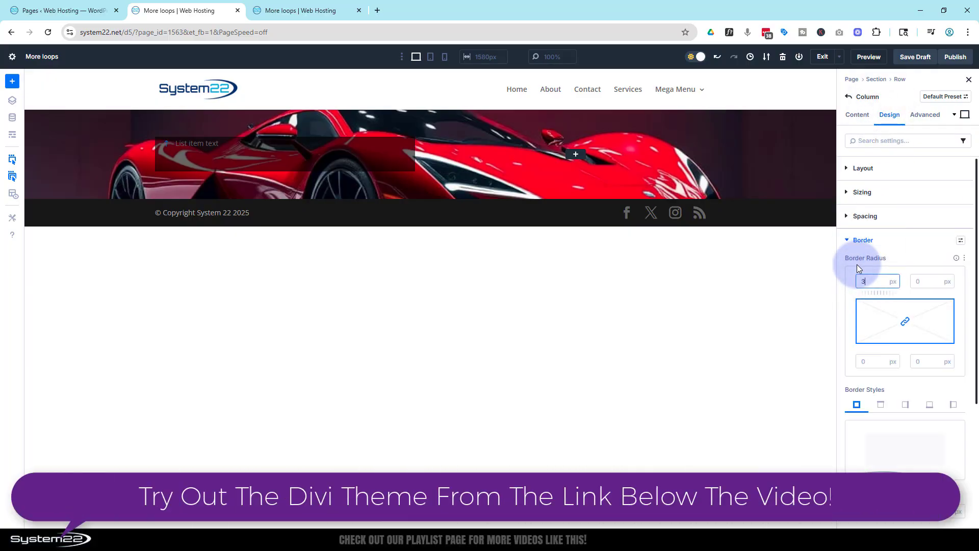
pyautogui.write('35')
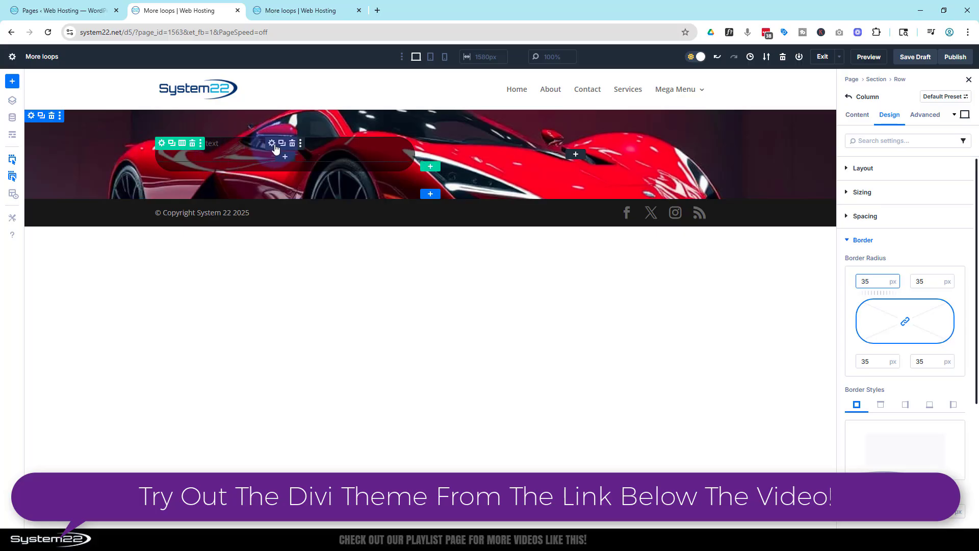
# Change the remaining icon list item's icon to the circled right-pointing chevron
pyautogui.click(272, 143)
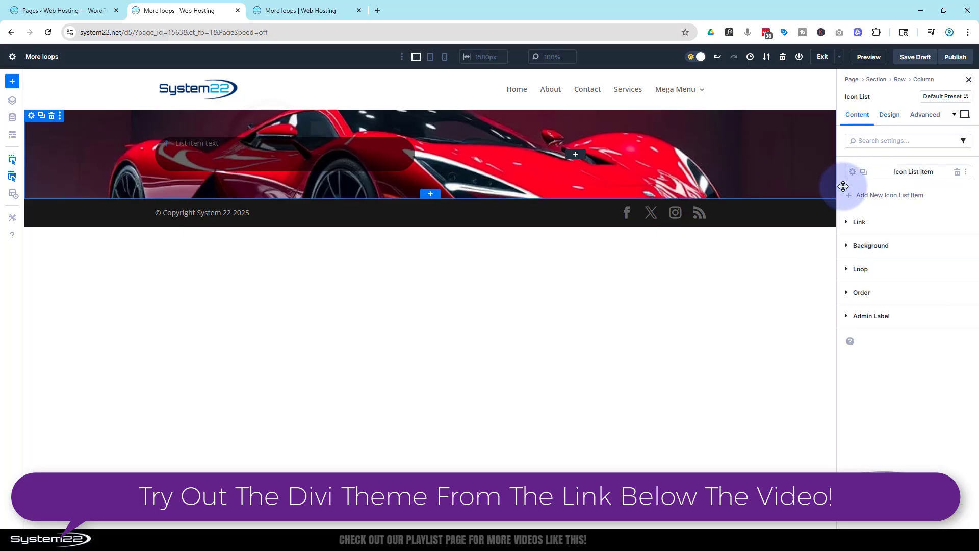
pyautogui.click(852, 172)
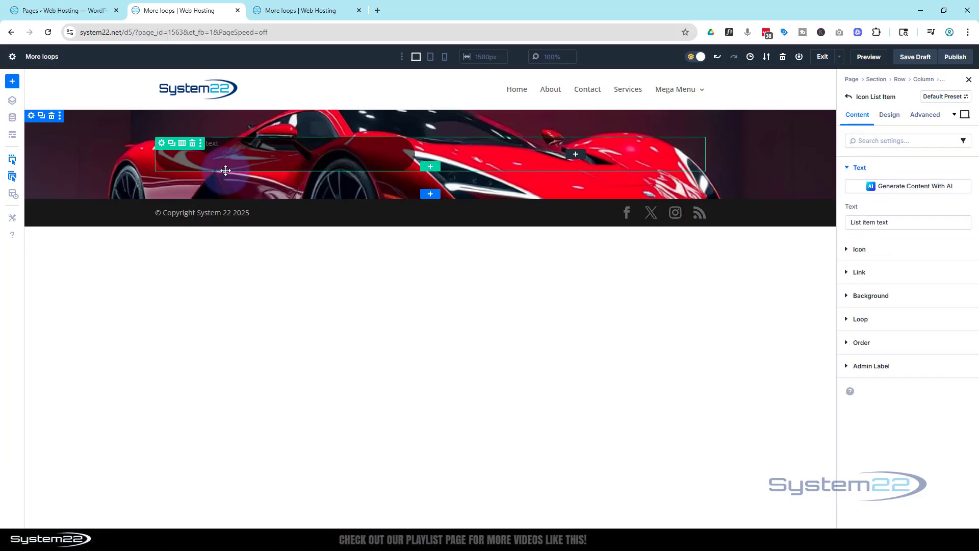
pyautogui.click(882, 250)
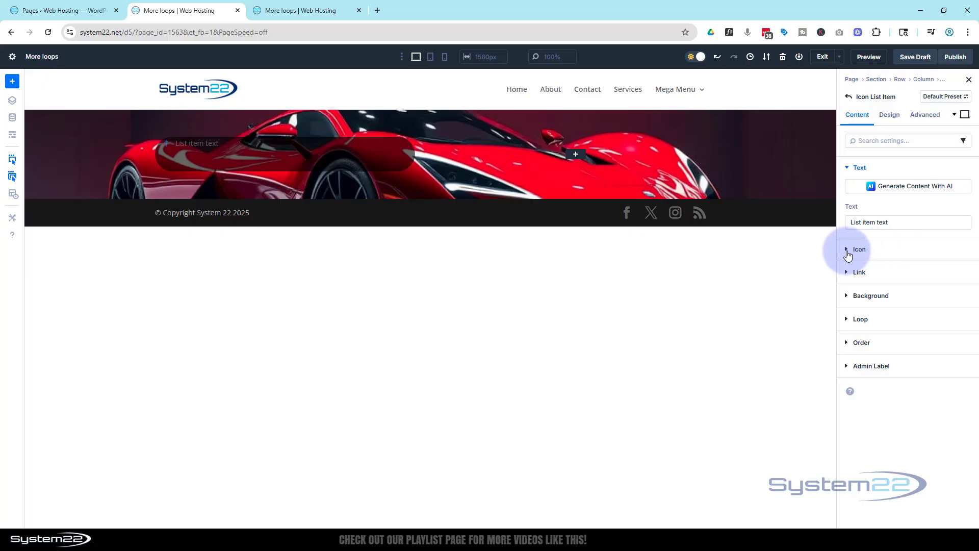
pyautogui.click(847, 249)
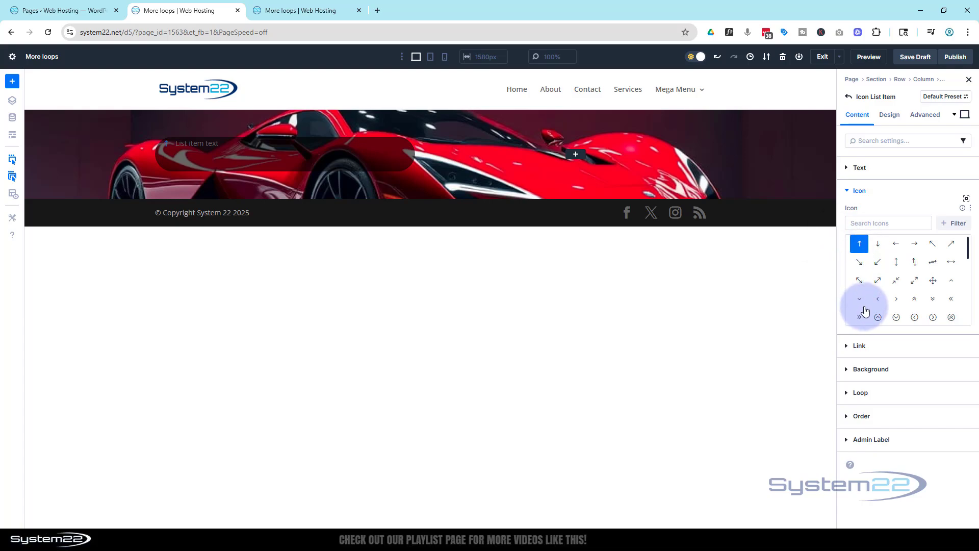
pyautogui.click(934, 319)
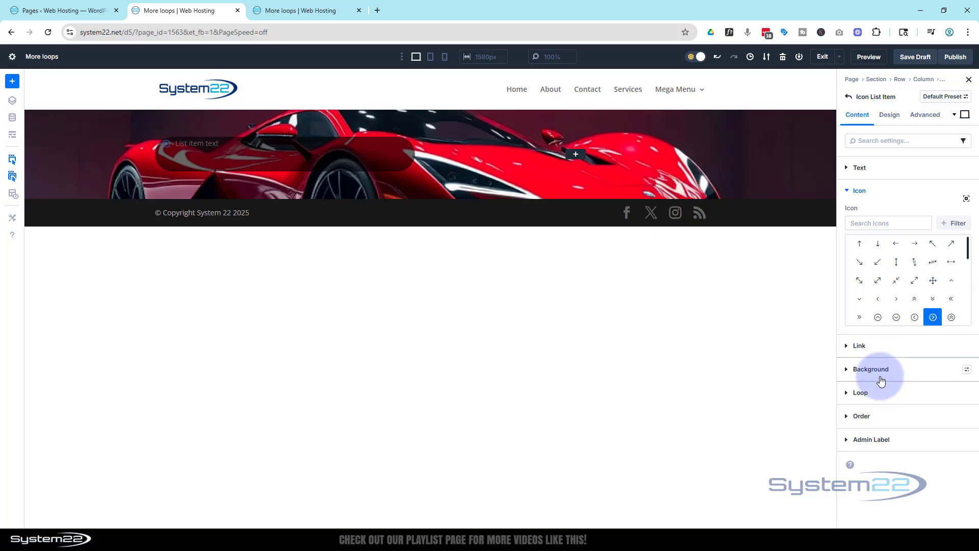
# Set the list item's icon color to bright red, FF0300
pyautogui.click(890, 115)
pyautogui.click(887, 168)
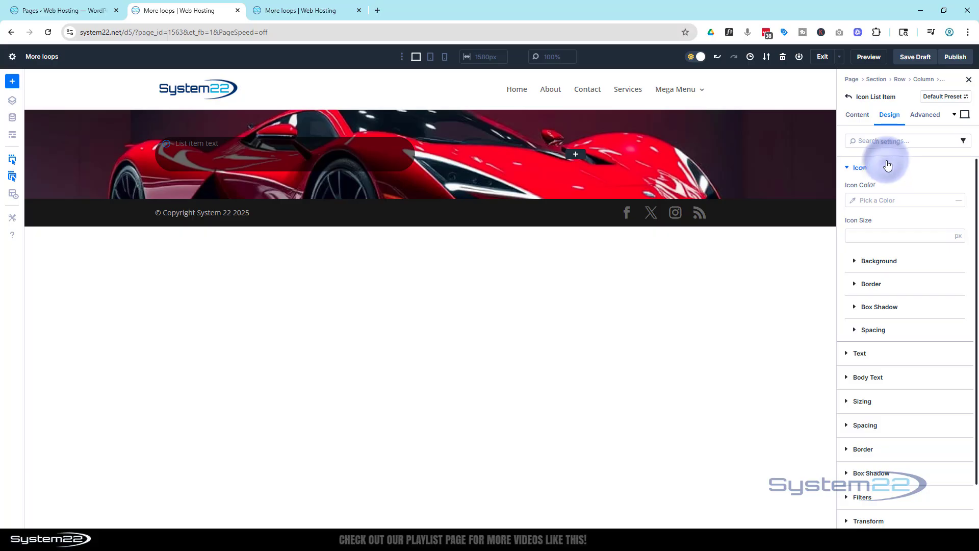
pyautogui.click(852, 200)
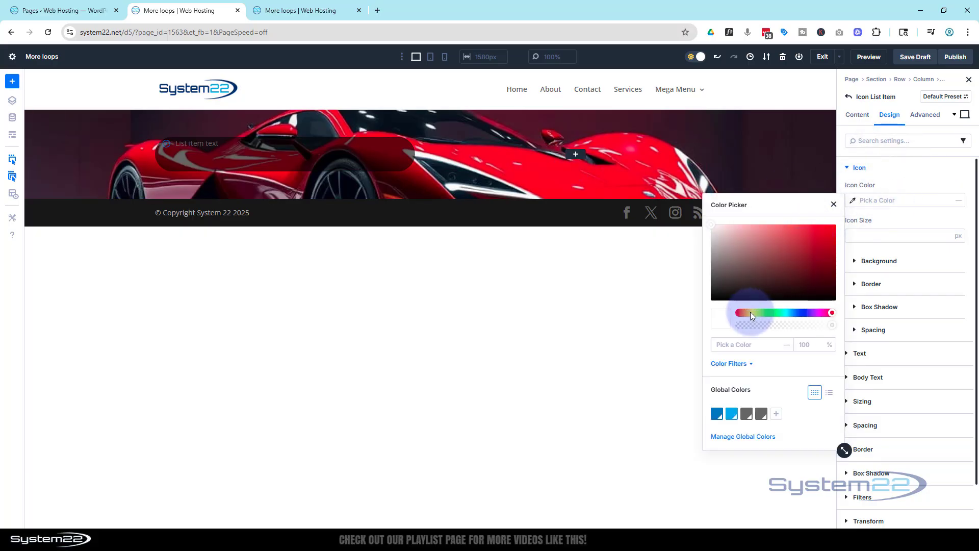
pyautogui.click(738, 313)
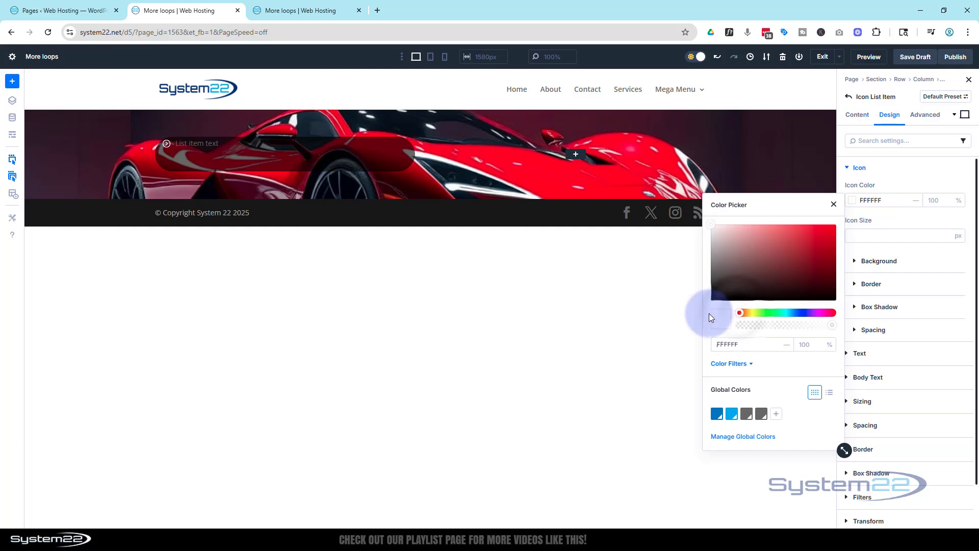
pyautogui.moveTo(765, 273); pyautogui.dragTo(843, 210)
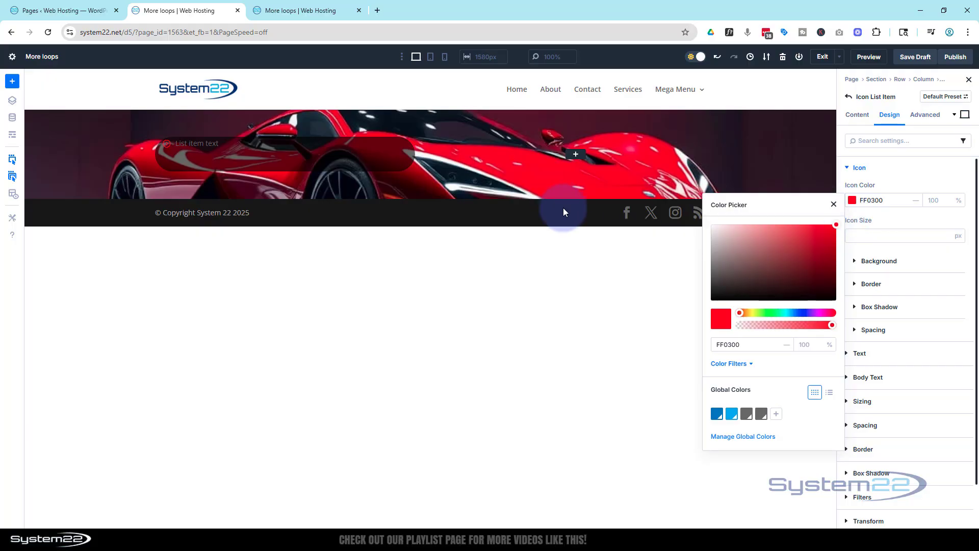
# Set the list item's icon size to 40 px, keeping pixels as the unit
pyautogui.click(877, 235)
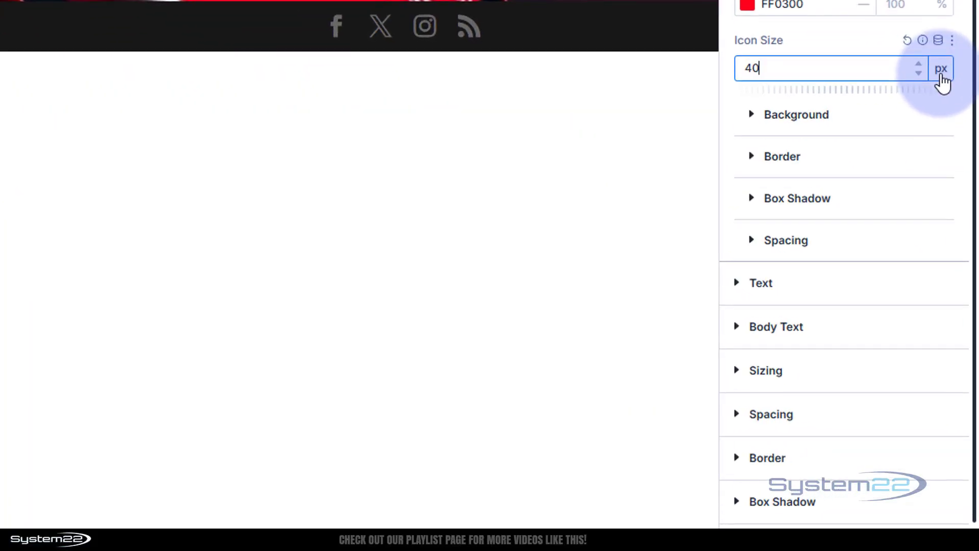
pyautogui.click(958, 235)
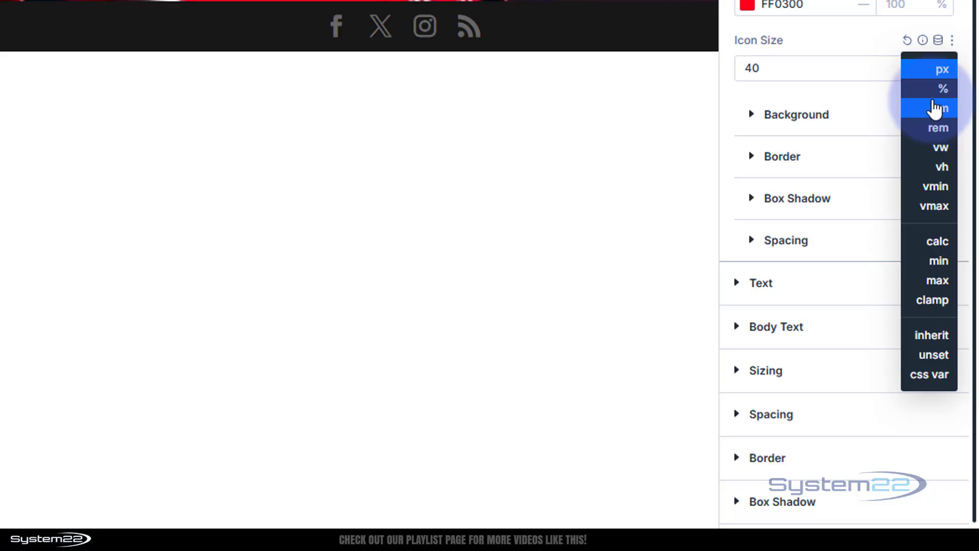
pyautogui.click(862, 37)
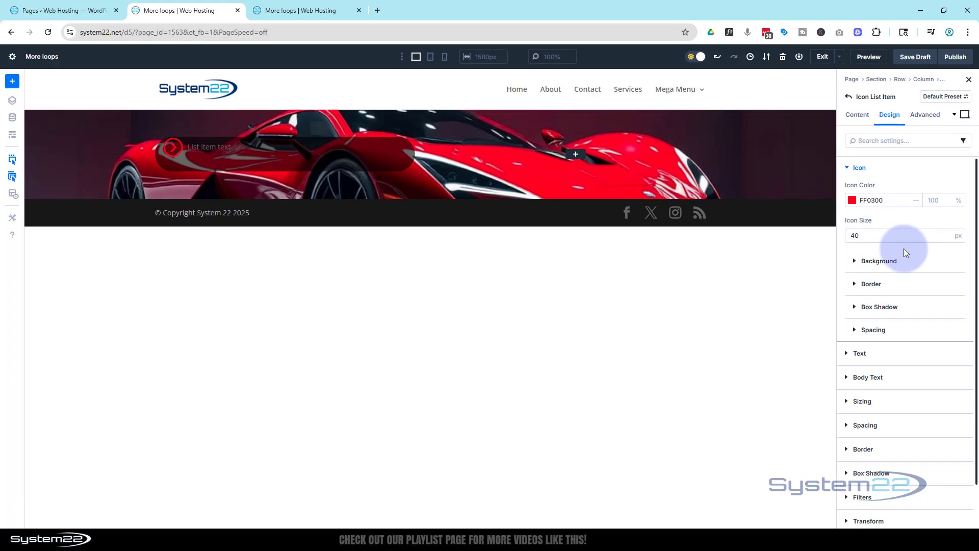
# Set the icon list item's body text color to white, FFFFFF
pyautogui.click(881, 380)
pyautogui.click(855, 389)
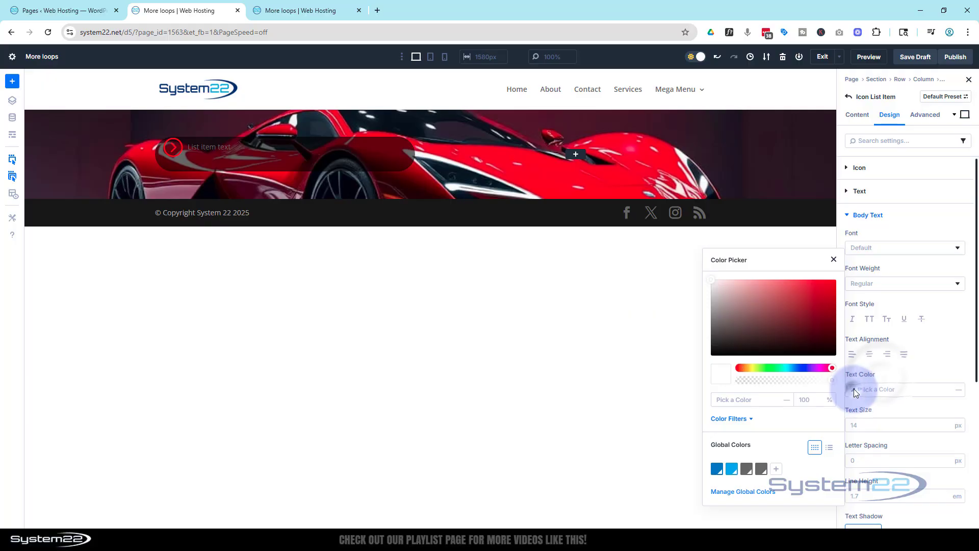
pyautogui.moveTo(761, 336); pyautogui.dragTo(702, 274)
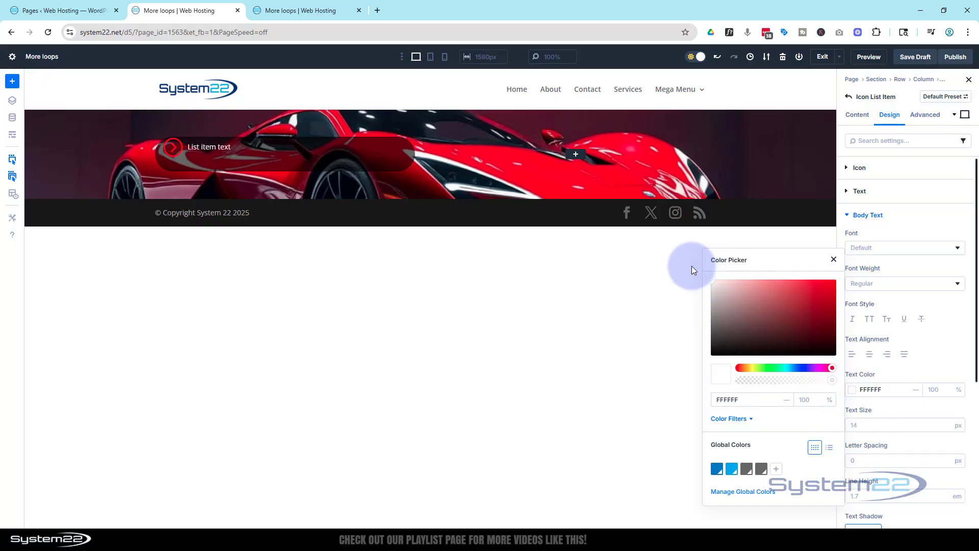
# Style the list item's body text at 22 px in uppercase with a bold font weight
pyautogui.click(895, 425)
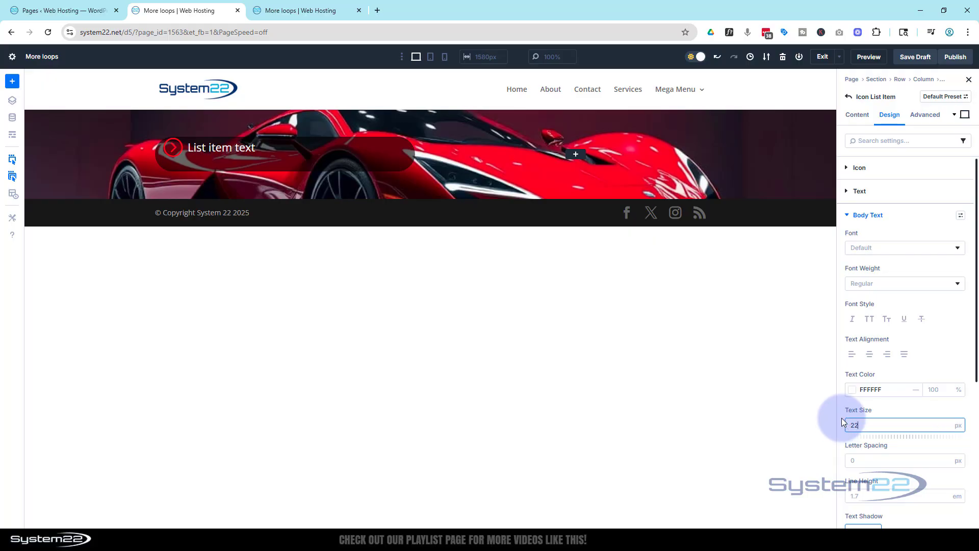
pyautogui.click(870, 320)
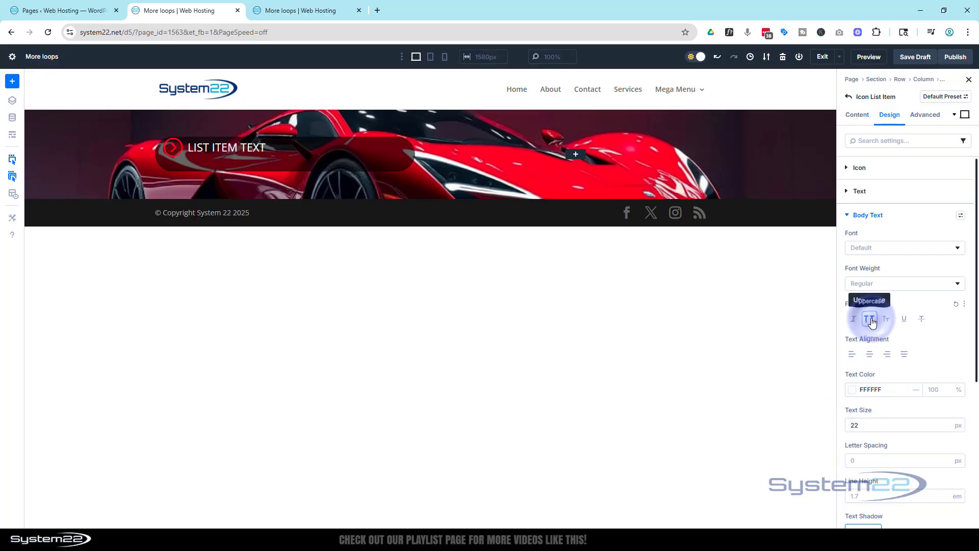
pyautogui.click(874, 289)
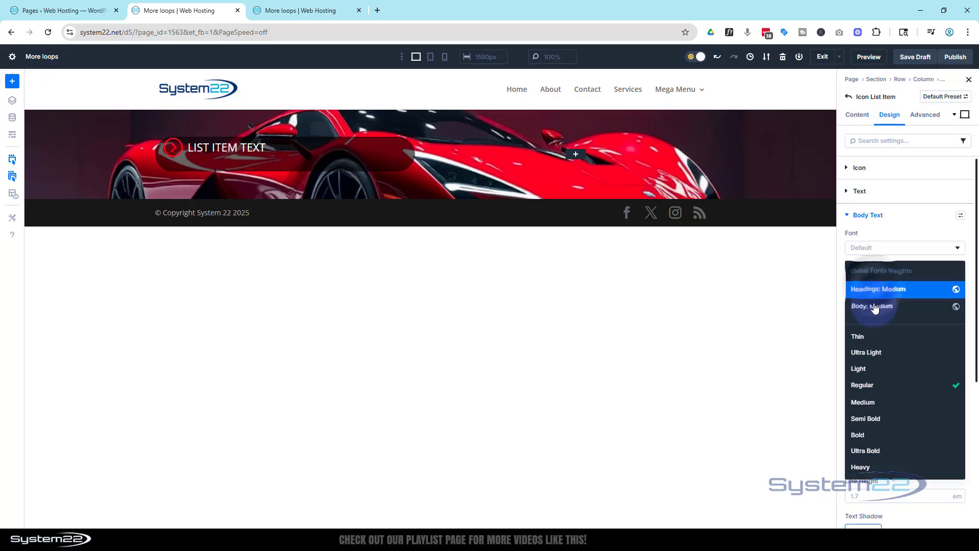
pyautogui.click(881, 435)
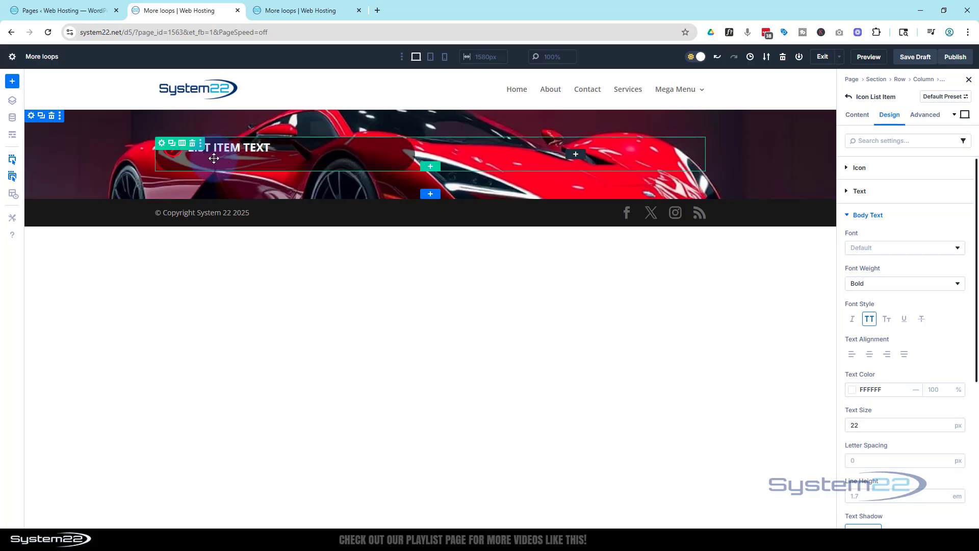
# Give the row's first column 60 px of linked top and bottom padding
pyautogui.click(166, 145)
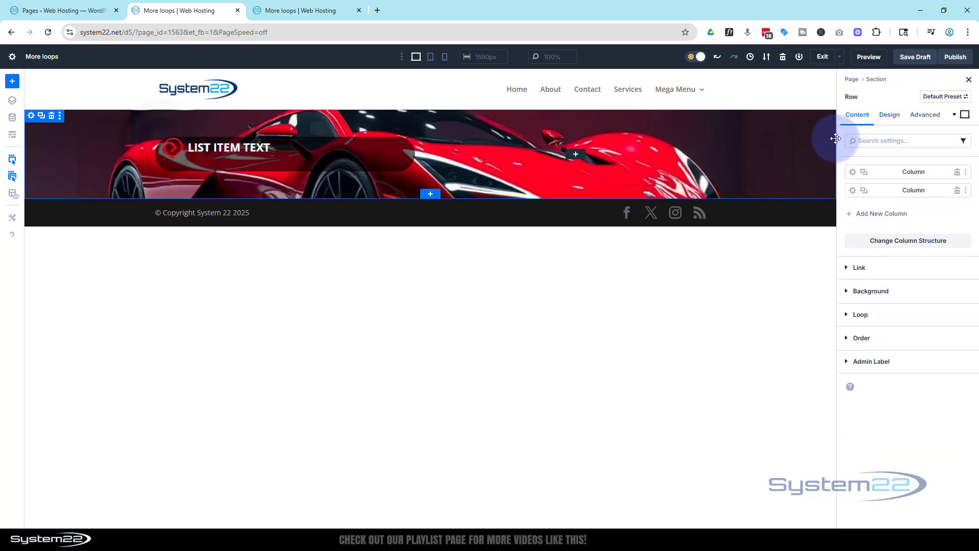
pyautogui.click(854, 172)
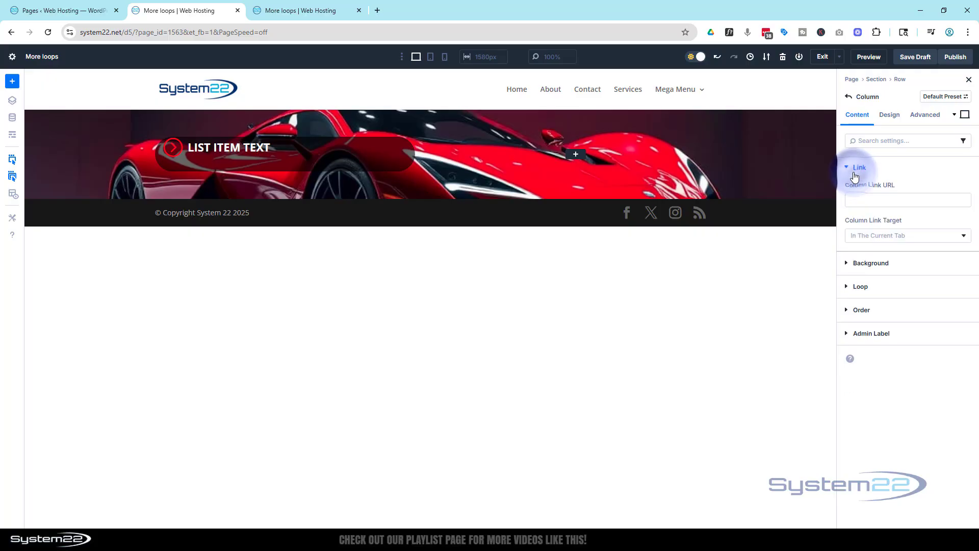
pyautogui.click(892, 118)
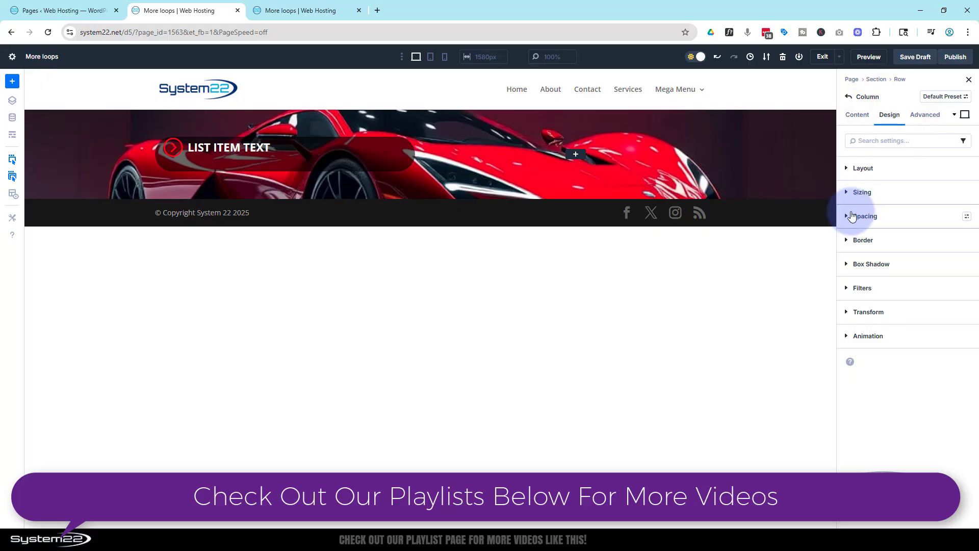
pyautogui.click(847, 217)
pyautogui.click(857, 329)
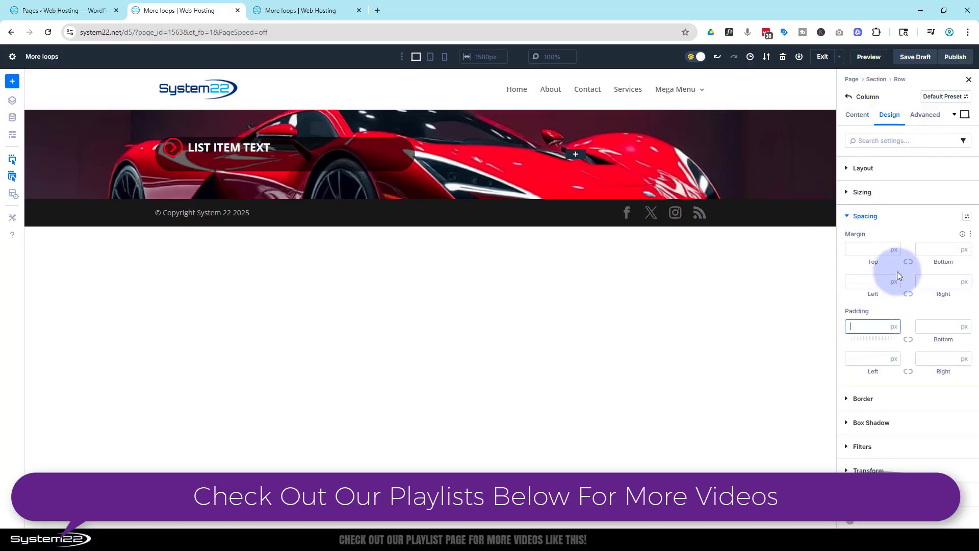
pyautogui.write('60')
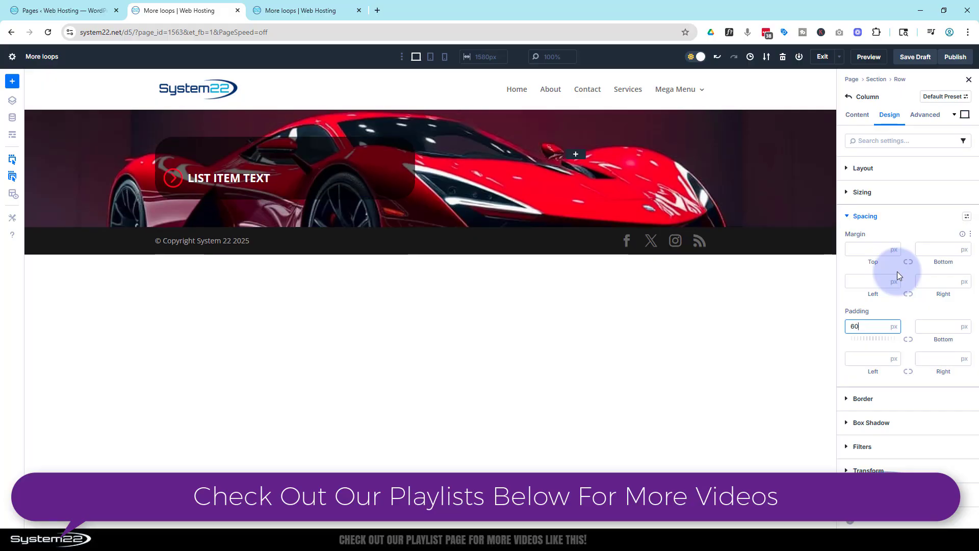
pyautogui.click(908, 340)
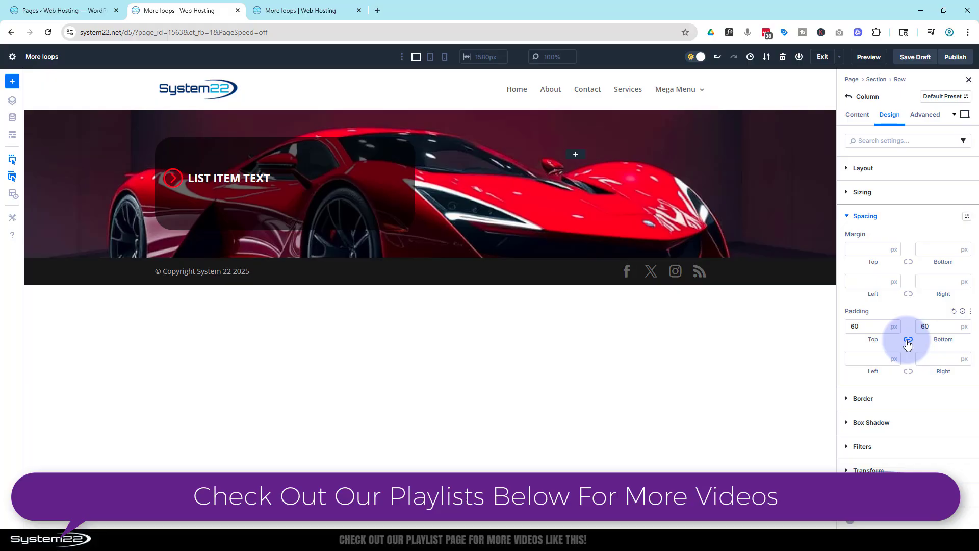
# Give the first column 30 px of linked left and right padding
pyautogui.click(868, 361)
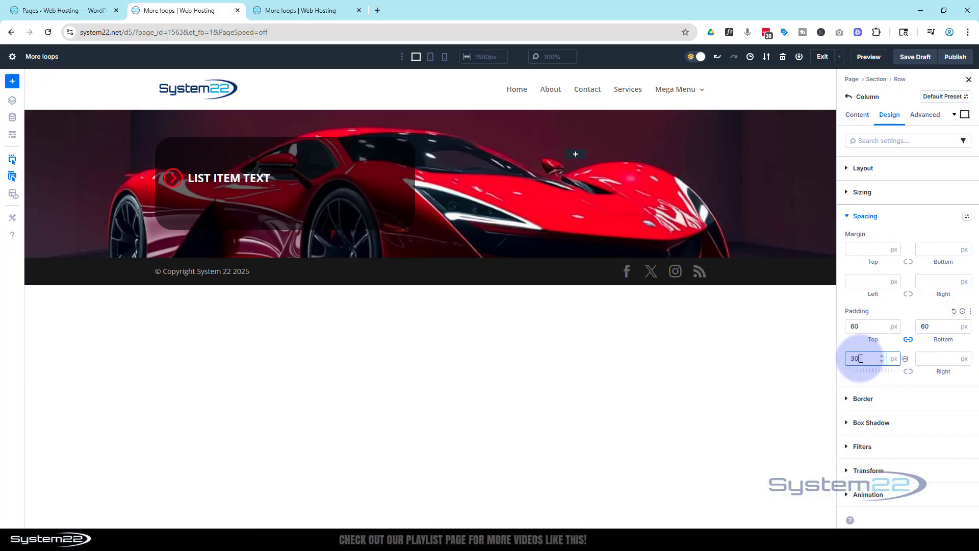
pyautogui.write('30')
pyautogui.click(908, 372)
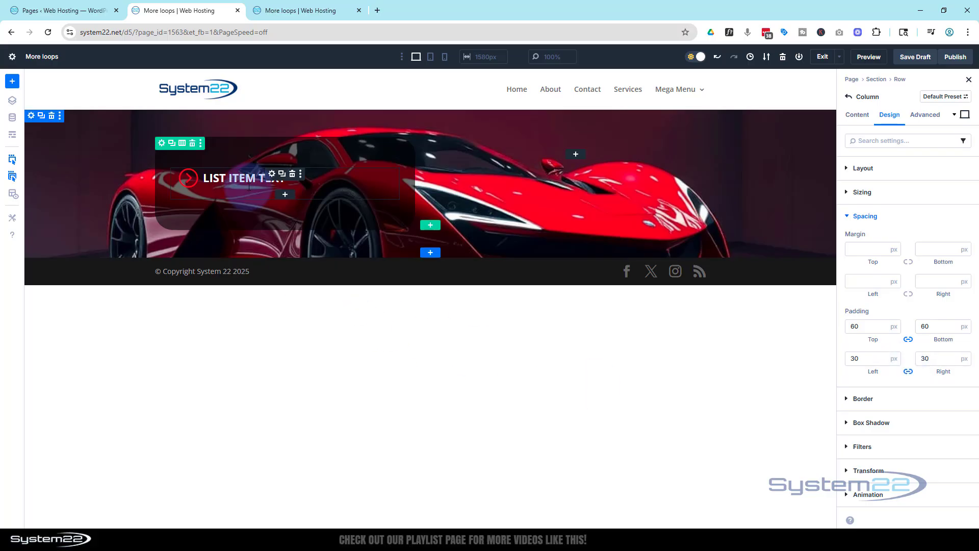
# Duplicate the styled item in the icon list seven times to make eight list items
pyautogui.click(272, 175)
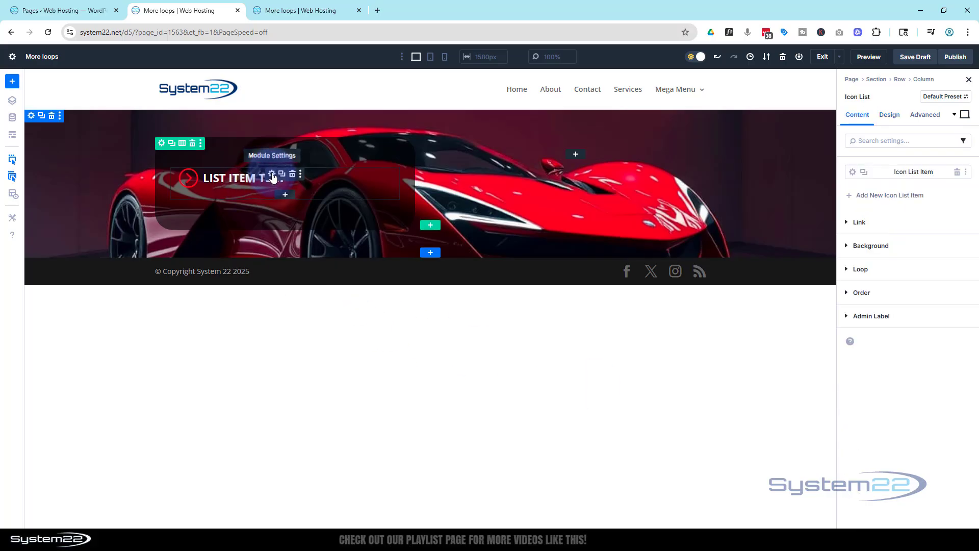
pyautogui.click(865, 173)
pyautogui.click(864, 173)
pyautogui.click(865, 173)
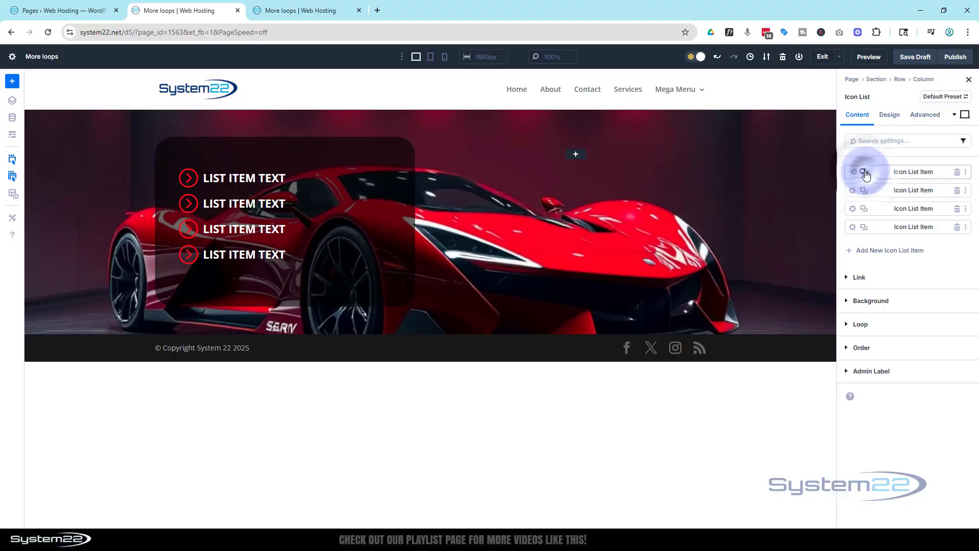
pyautogui.click(865, 173)
pyautogui.click(864, 173)
pyautogui.click(864, 173)
pyautogui.click(865, 173)
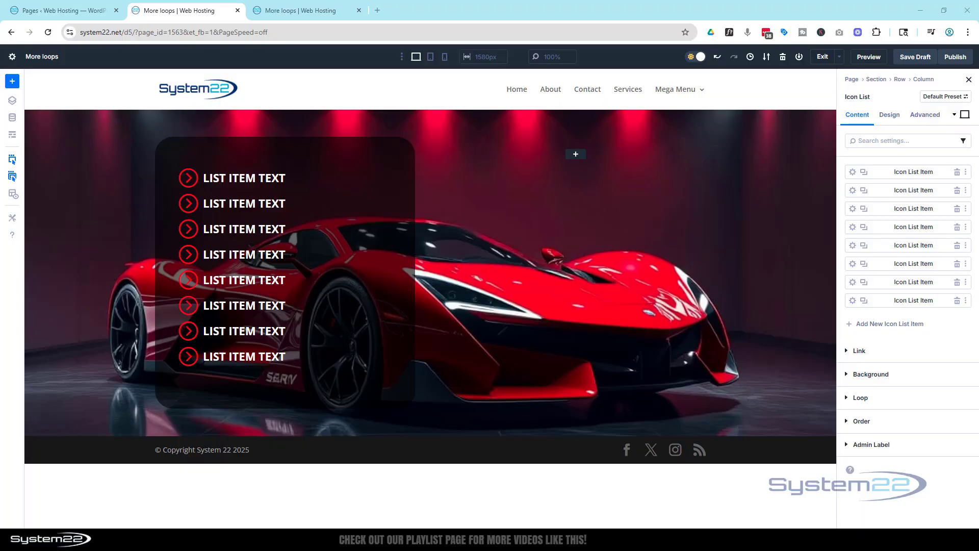
# Change the first icon list item's text to "Carbon fiber body" and return to the icon list
pyautogui.click(853, 173)
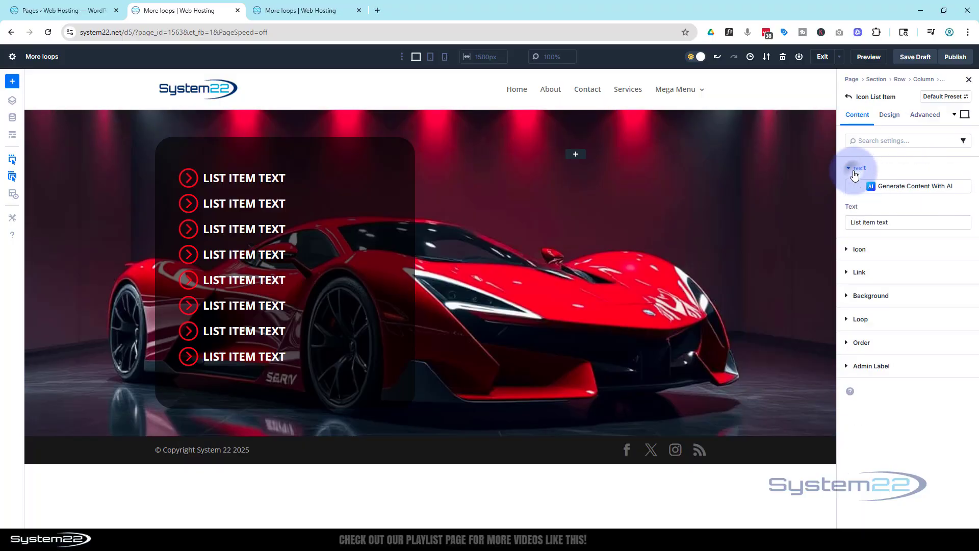
pyautogui.moveTo(896, 222); pyautogui.dragTo(848, 222)
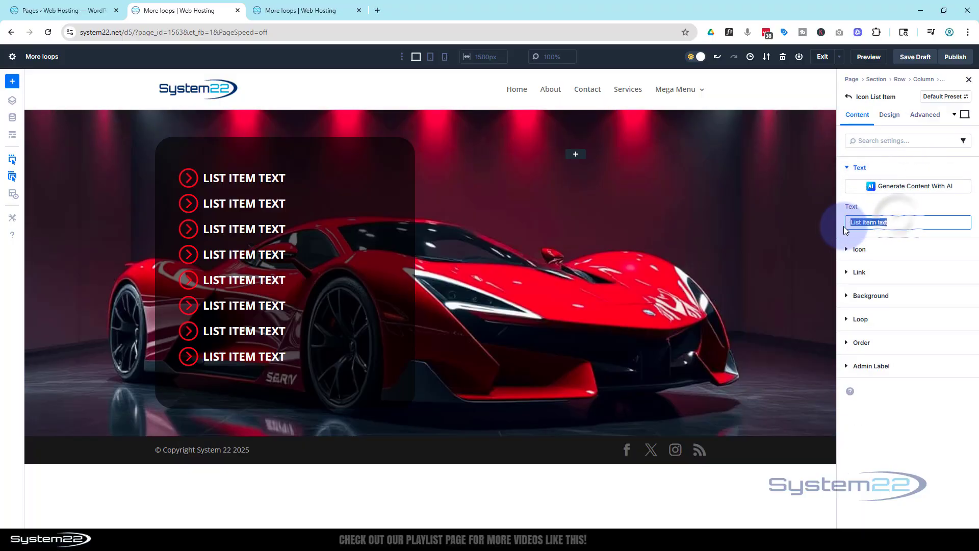
pyautogui.write('Carbon fiber body')
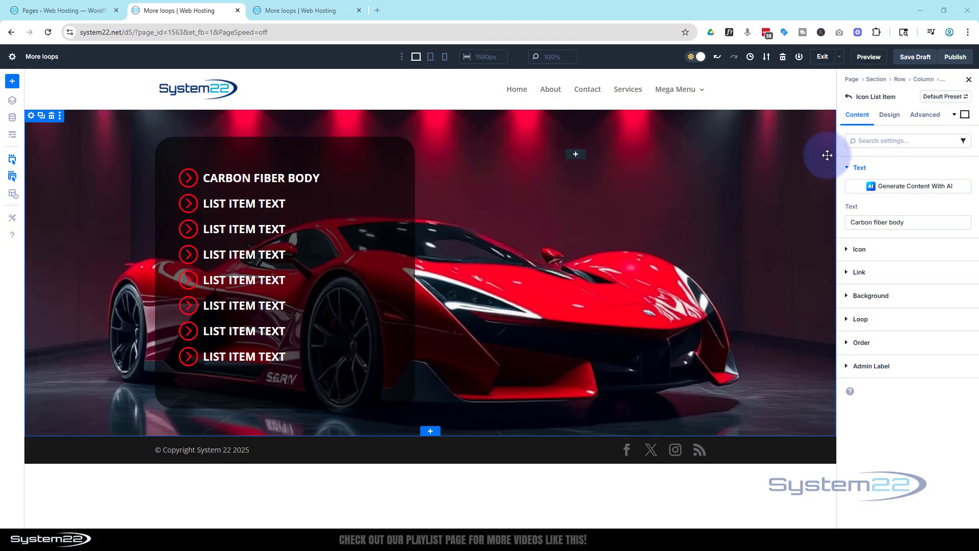
pyautogui.click(848, 96)
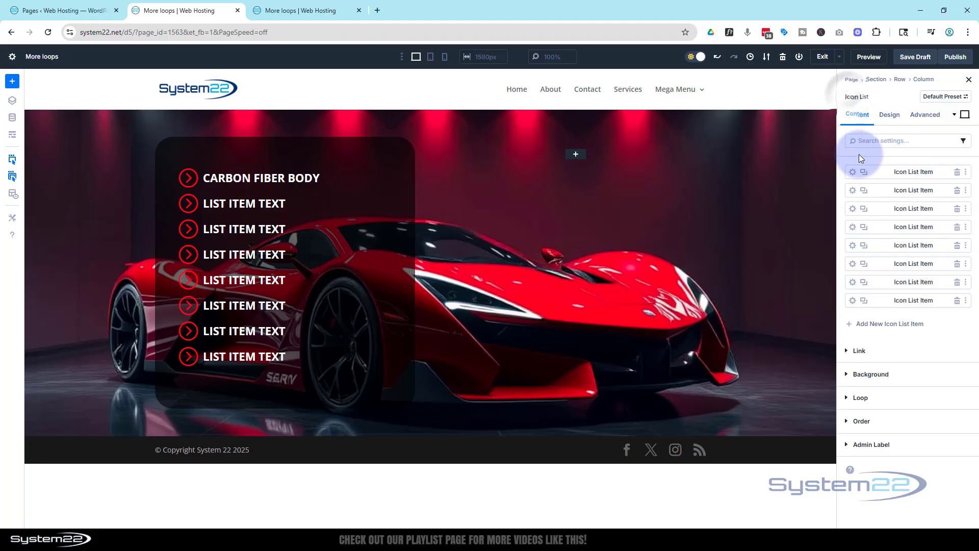
# Set the remaining items' texts to Turbocharged engine, Aerodynamic spoiler, Butterfly doors, Ceramic brakes, Active suspension, Launch control and Paddle shifters
pyautogui.click(854, 192)
pyautogui.moveTo(898, 222); pyautogui.dragTo(810, 227)
pyautogui.write('Turbocharged engine')
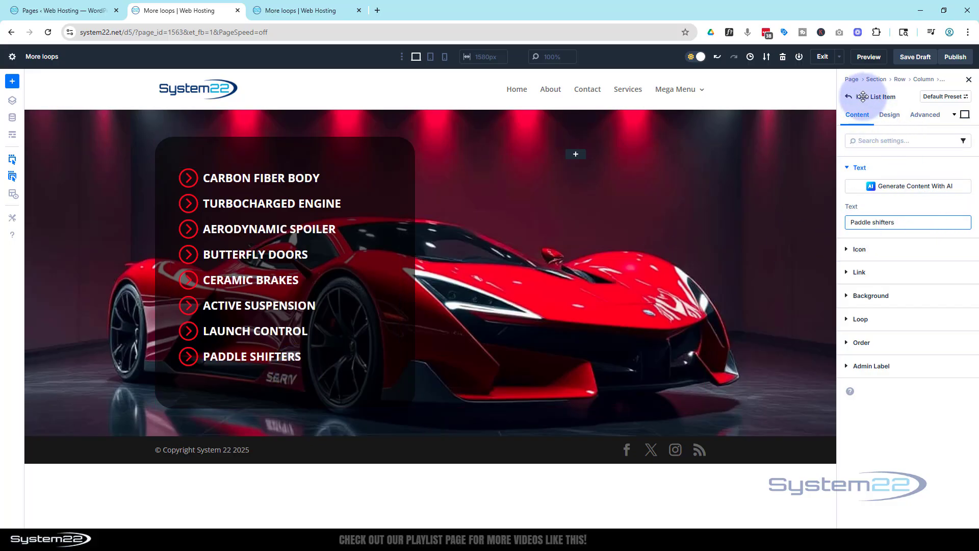
pyautogui.click(849, 96)
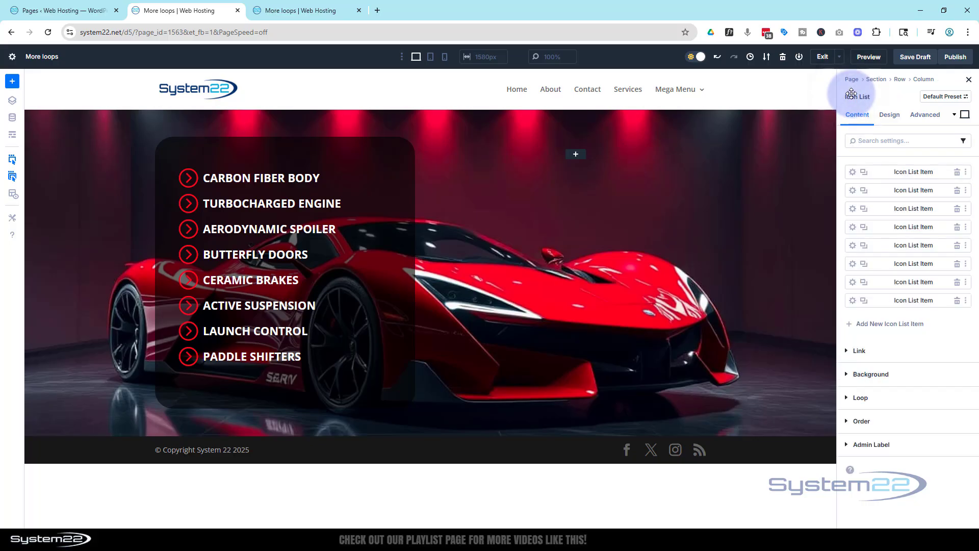
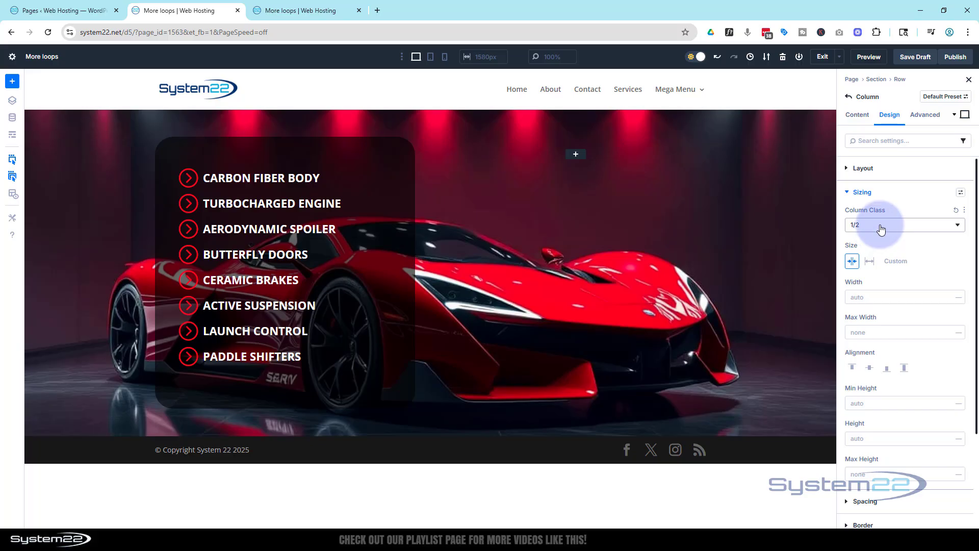
# Change the first column's Column Class to 1/3
pyautogui.click(881, 230)
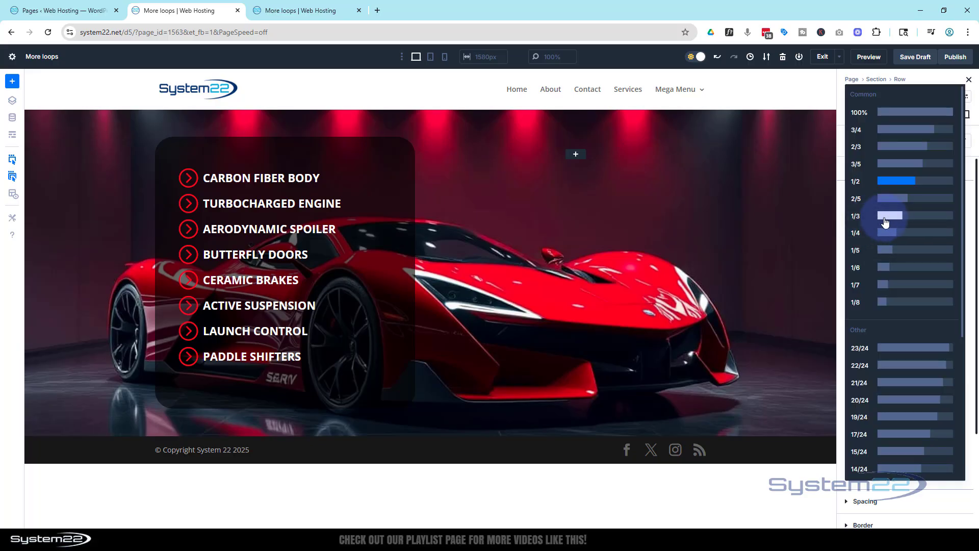
pyautogui.click(886, 215)
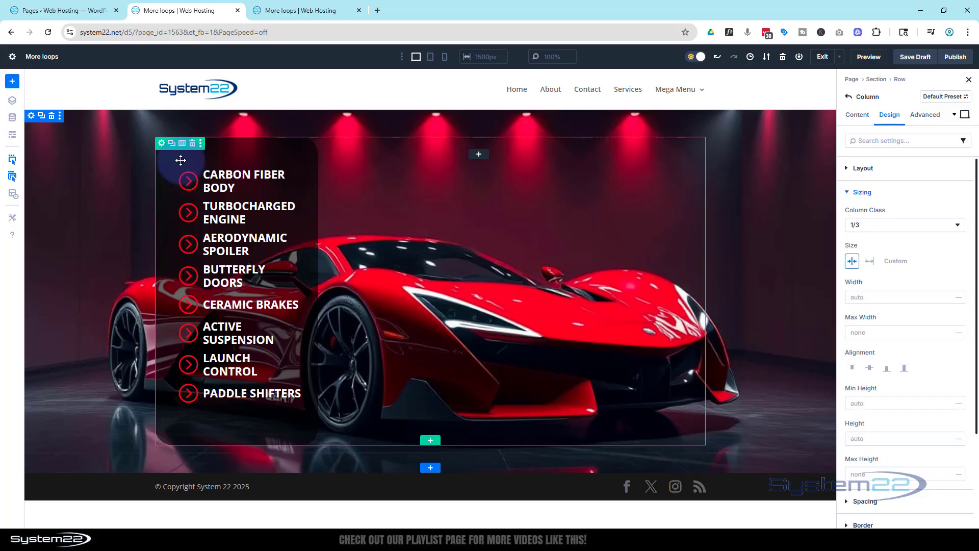
# Set both the row's width and its max width to 100%
pyautogui.click(161, 143)
pyautogui.click(889, 114)
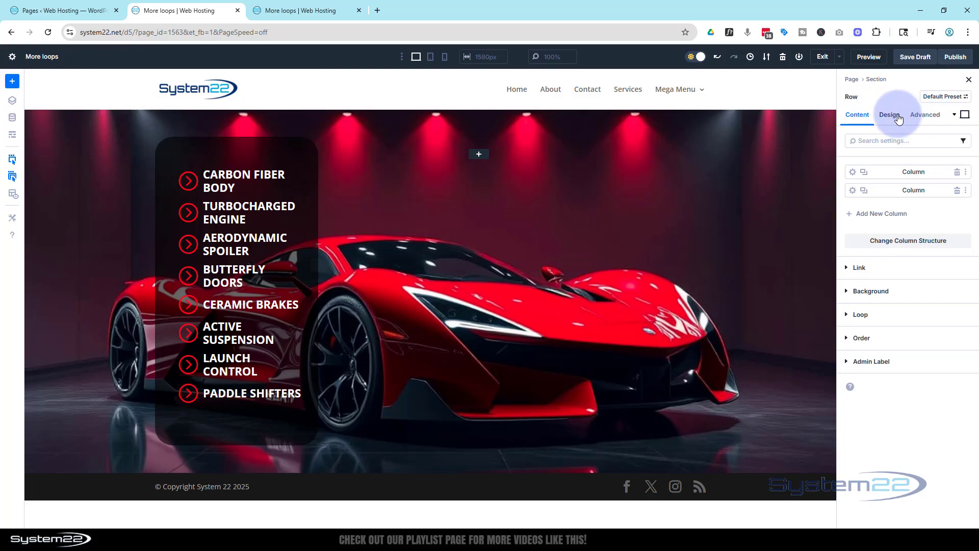
pyautogui.click(889, 193)
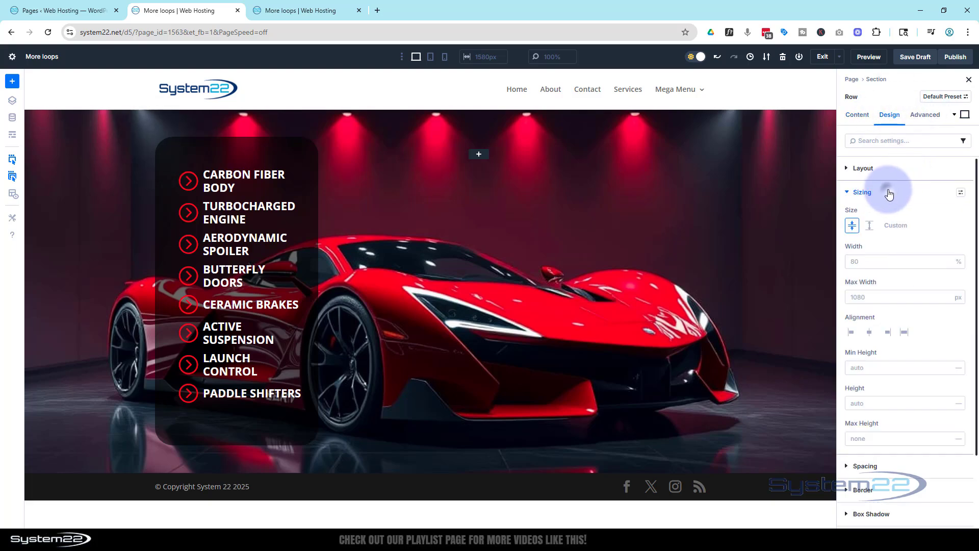
pyautogui.click(858, 261)
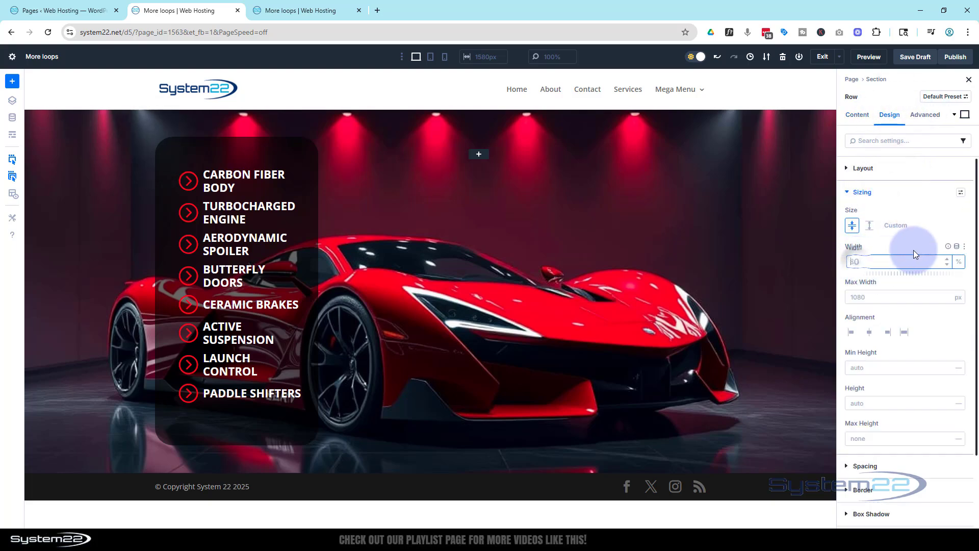
pyautogui.write('100')
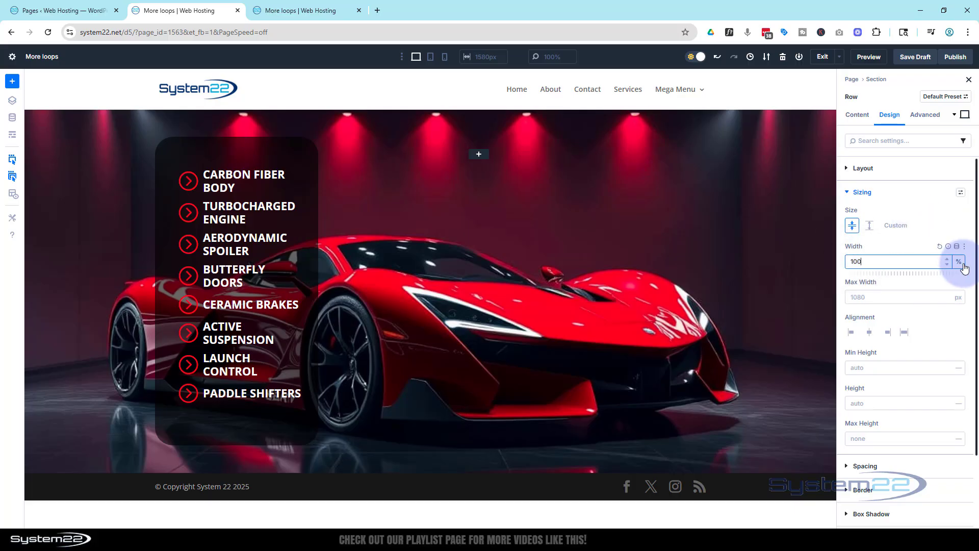
pyautogui.click(862, 298)
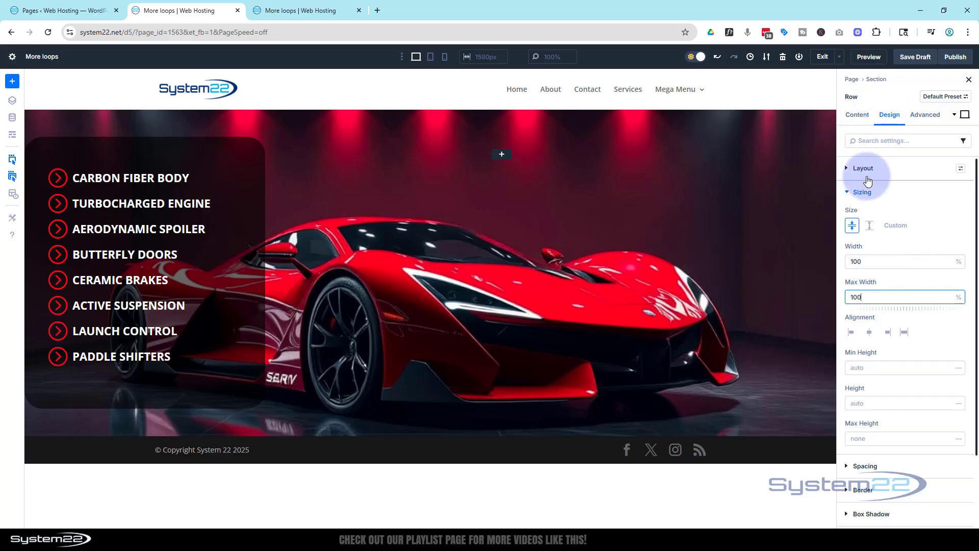
pyautogui.click(857, 192)
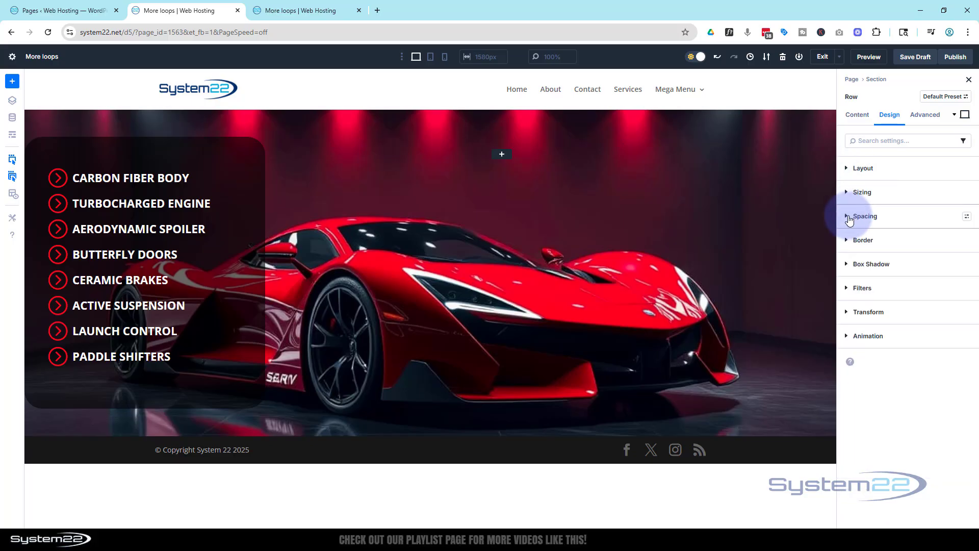
# Set the row's padding to 80 px above and below and 5% on both sides, linking each pair
pyautogui.click(848, 217)
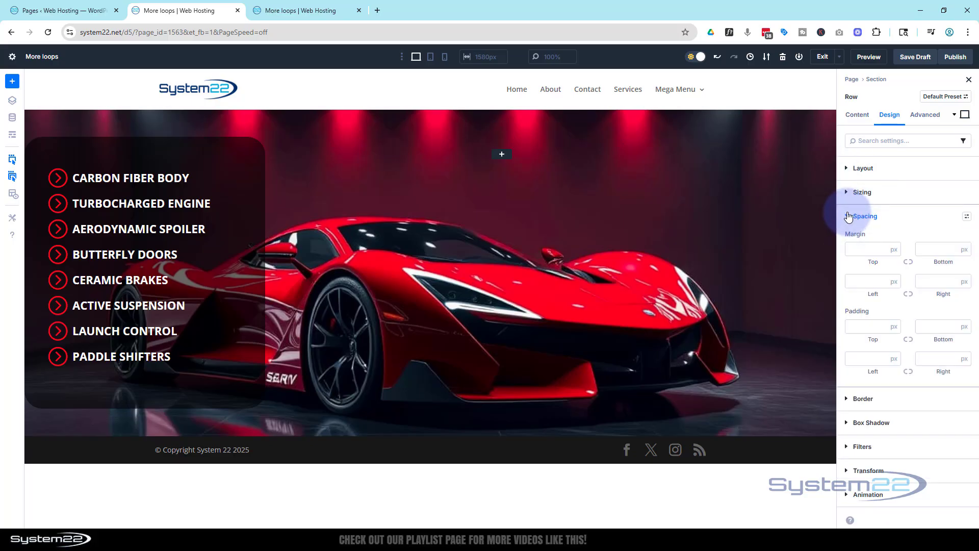
pyautogui.click(859, 324)
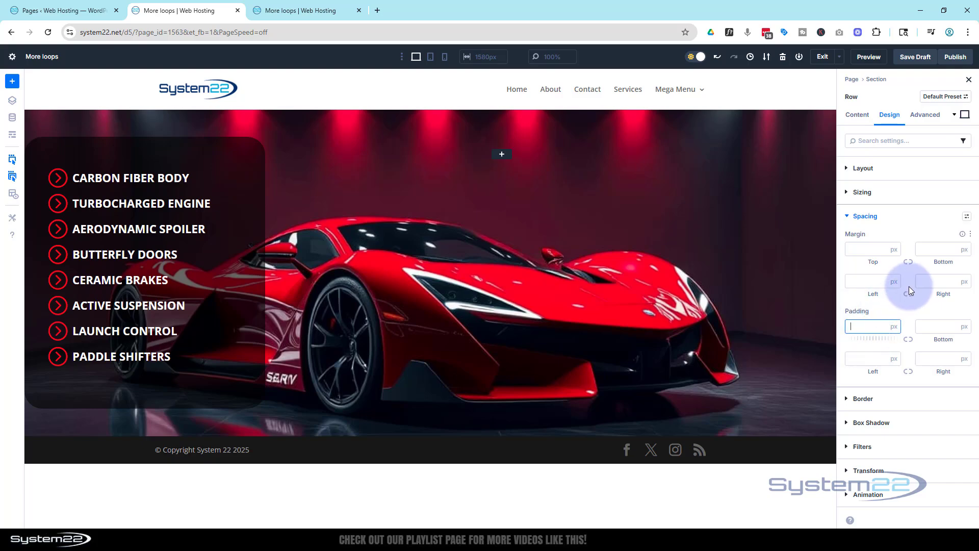
pyautogui.write('80')
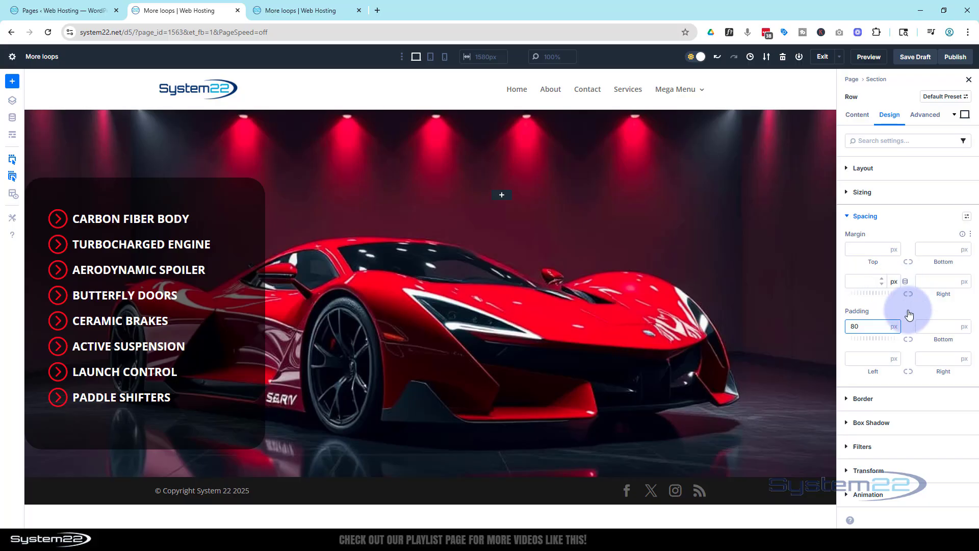
pyautogui.click(909, 340)
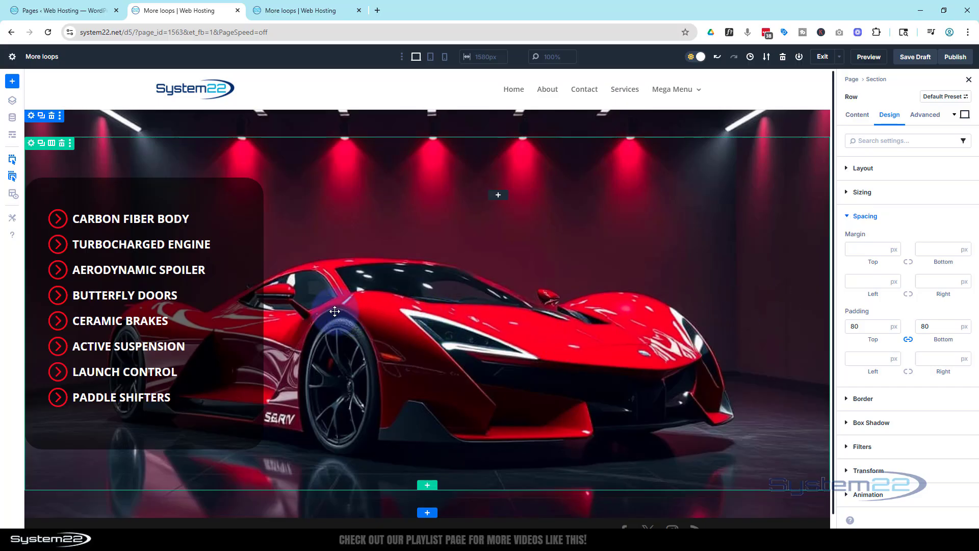
pyautogui.click(864, 358)
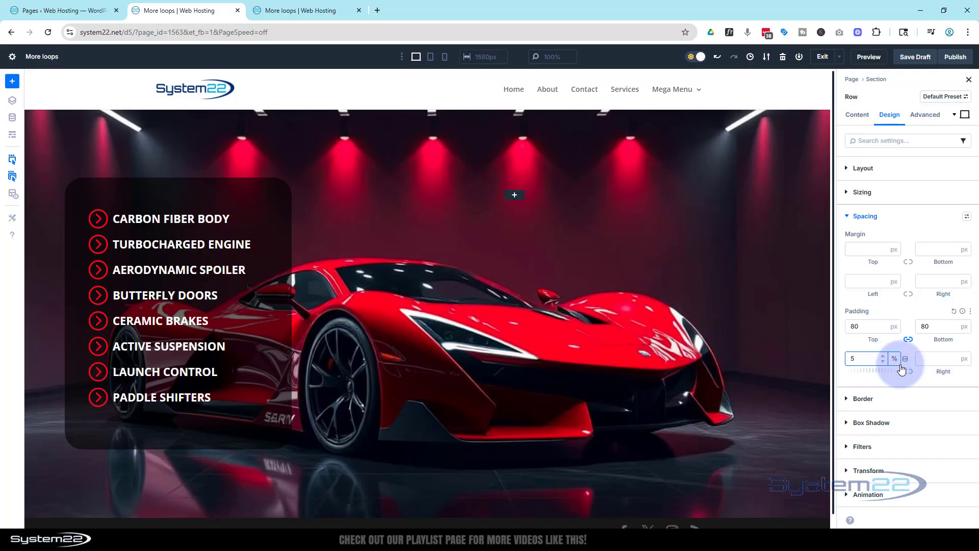
pyautogui.click(909, 374)
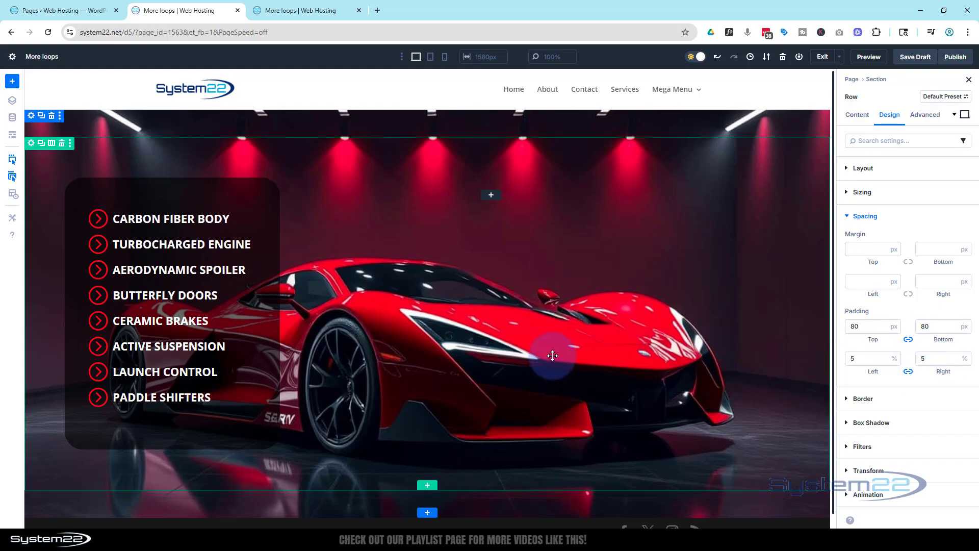
# Add a Heading module to the row's empty second column with the text "Vortex Striker"
pyautogui.click(491, 197)
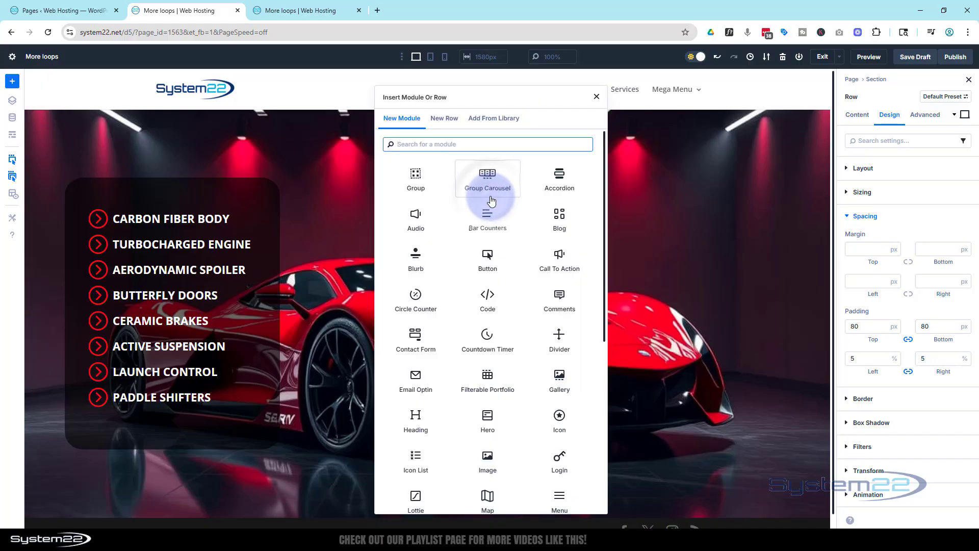
pyautogui.scroll(-3, 483, 255)
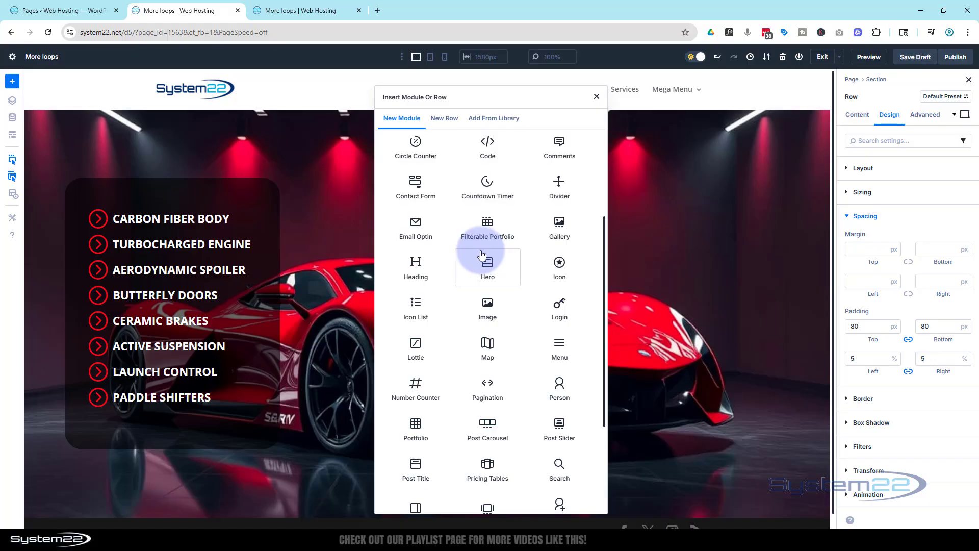
pyautogui.click(414, 265)
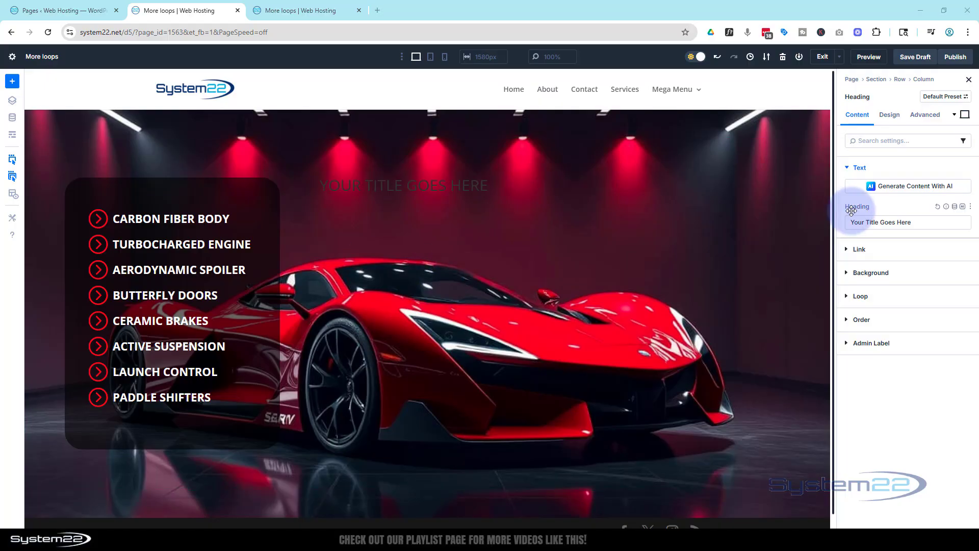
pyautogui.moveTo(921, 224); pyautogui.dragTo(831, 225)
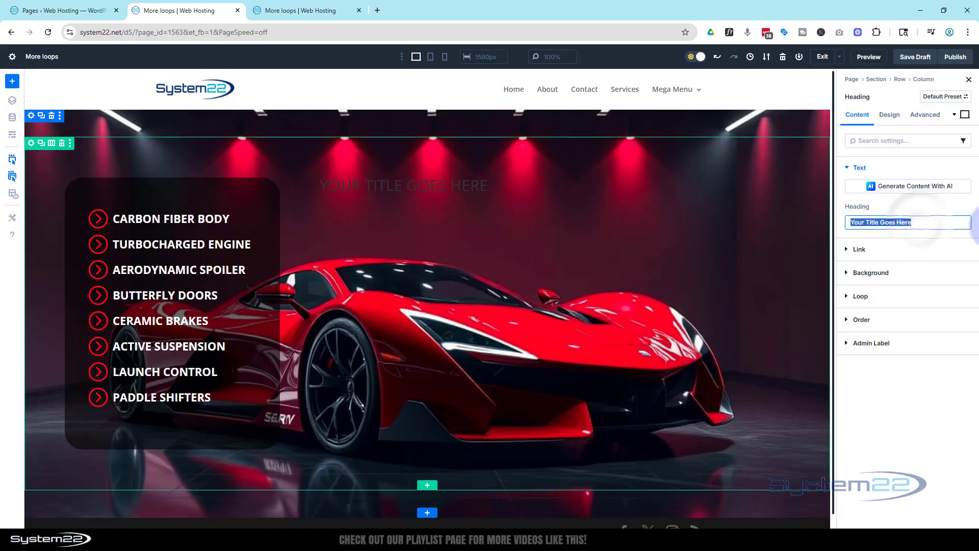
pyautogui.write('Vortex Striker')
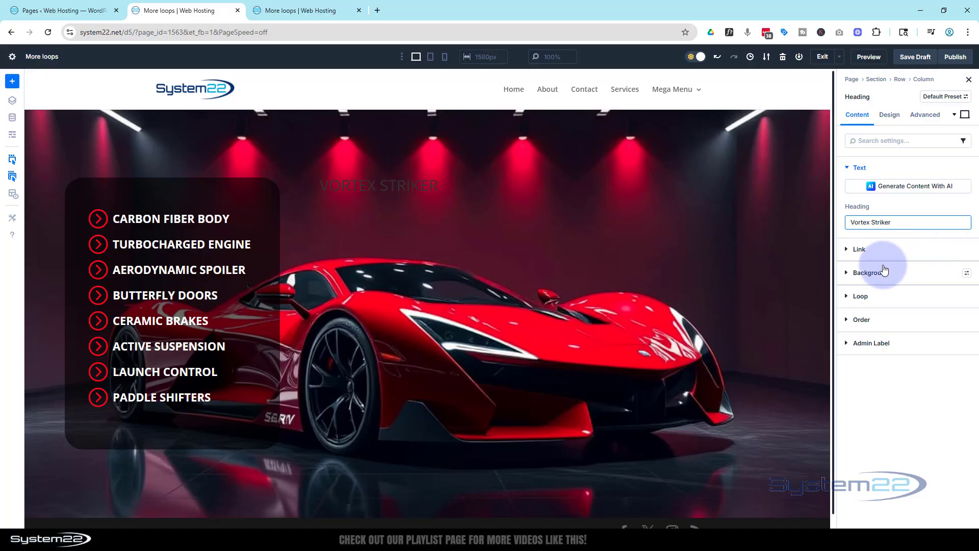
# Set the heading's level to H2 and its font to Anton
pyautogui.click(896, 124)
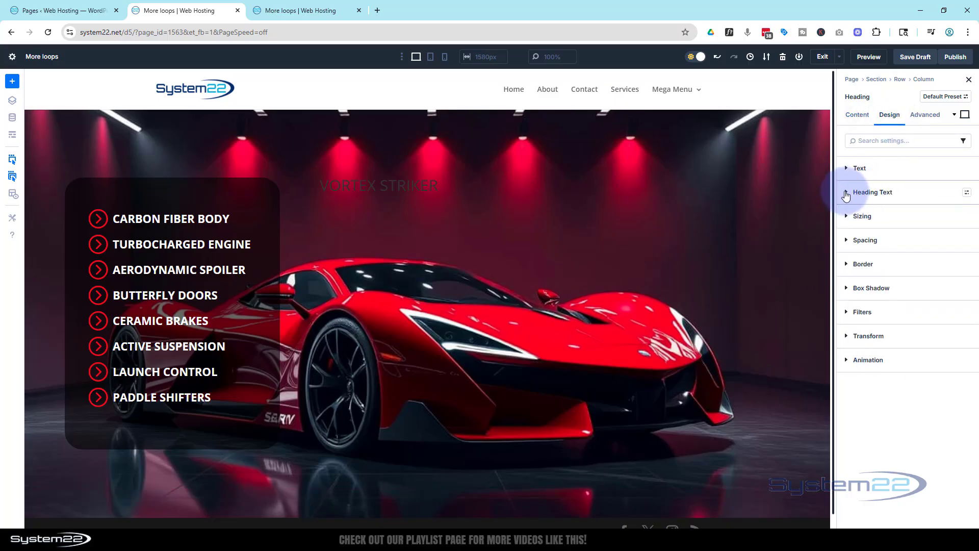
pyautogui.click(847, 195)
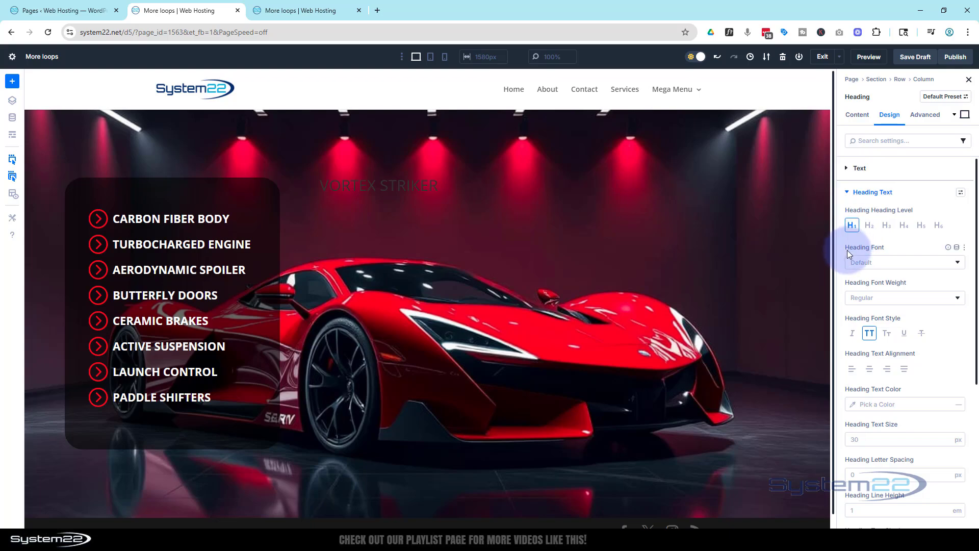
pyautogui.click(870, 226)
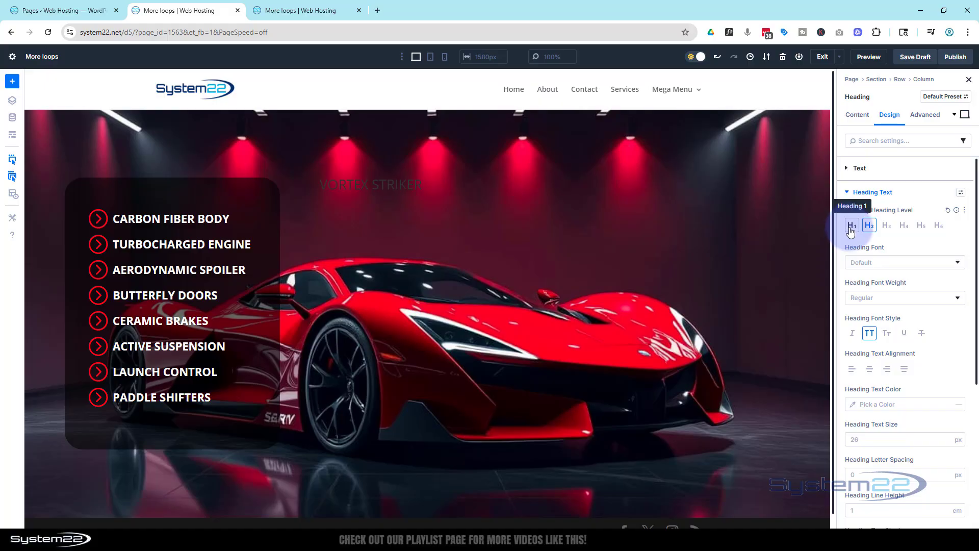
pyautogui.click(882, 263)
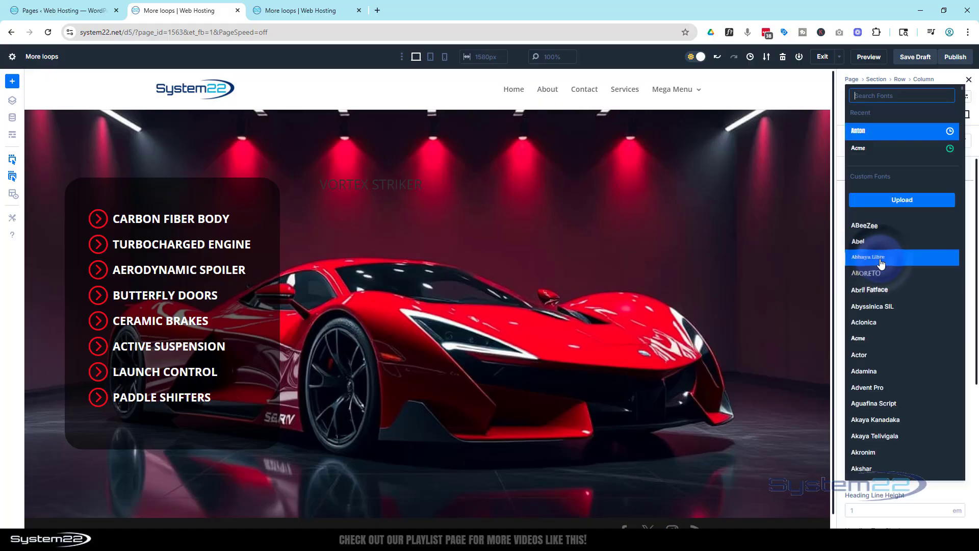
pyautogui.click(858, 133)
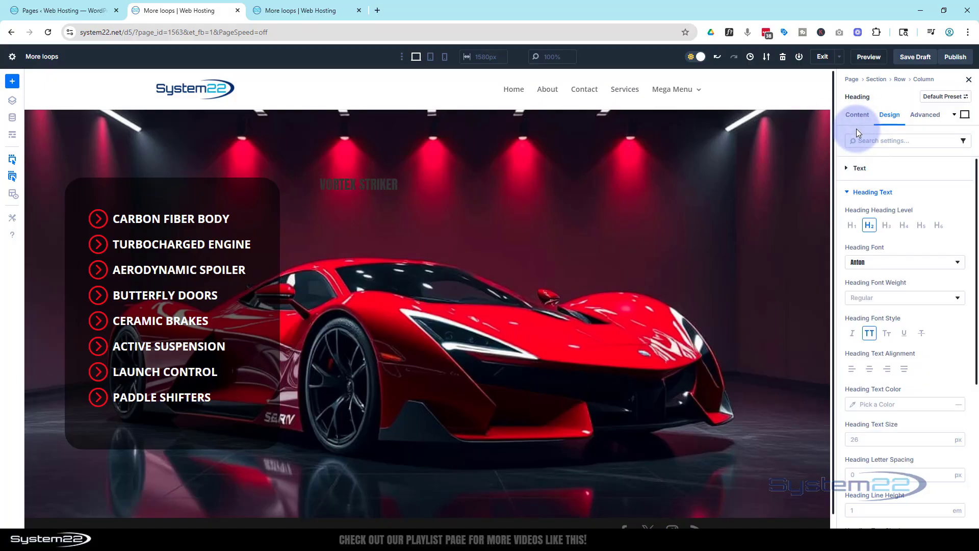
# Color the heading text white (FFFFFF) and set its size to 80 px
pyautogui.scroll(-2, 913, 306)
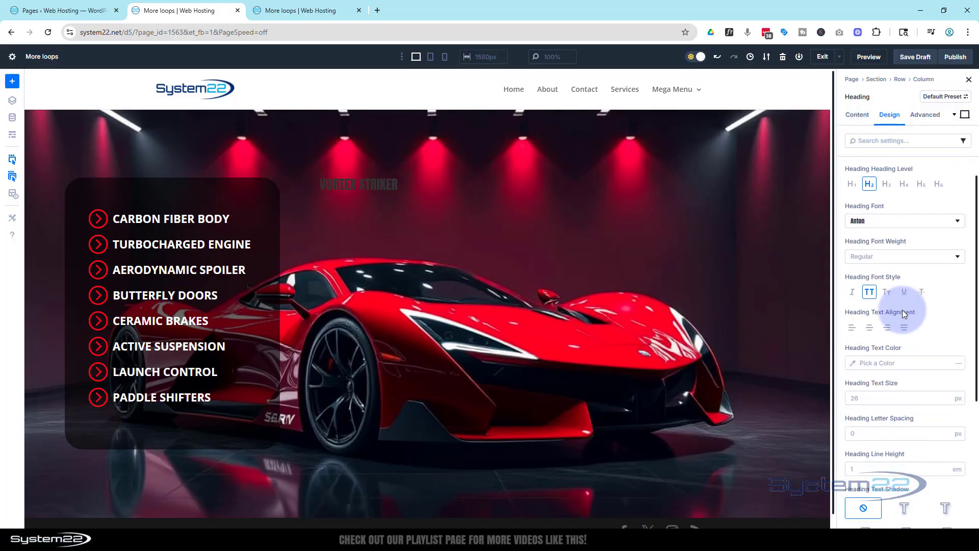
pyautogui.click(853, 353)
pyautogui.click(711, 280)
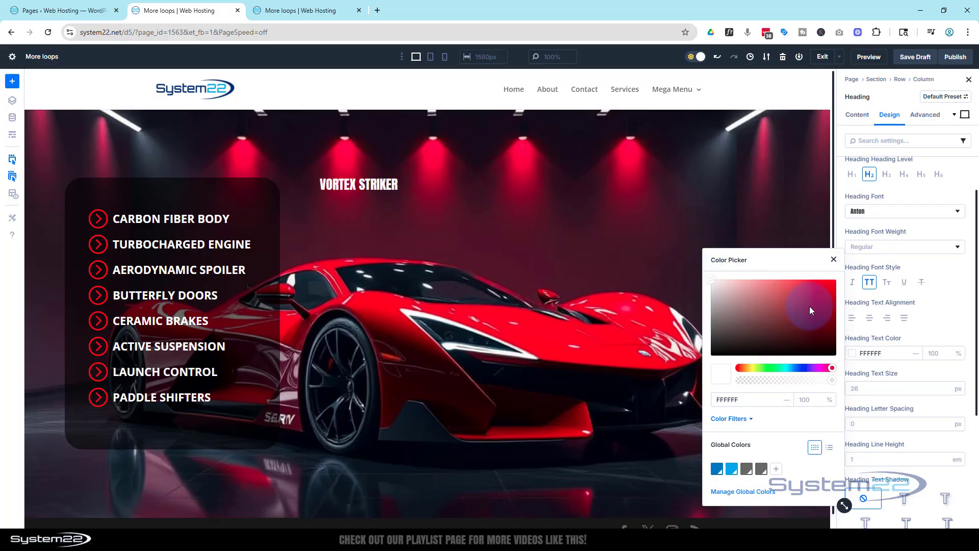
pyautogui.click(883, 396)
pyautogui.click(887, 389)
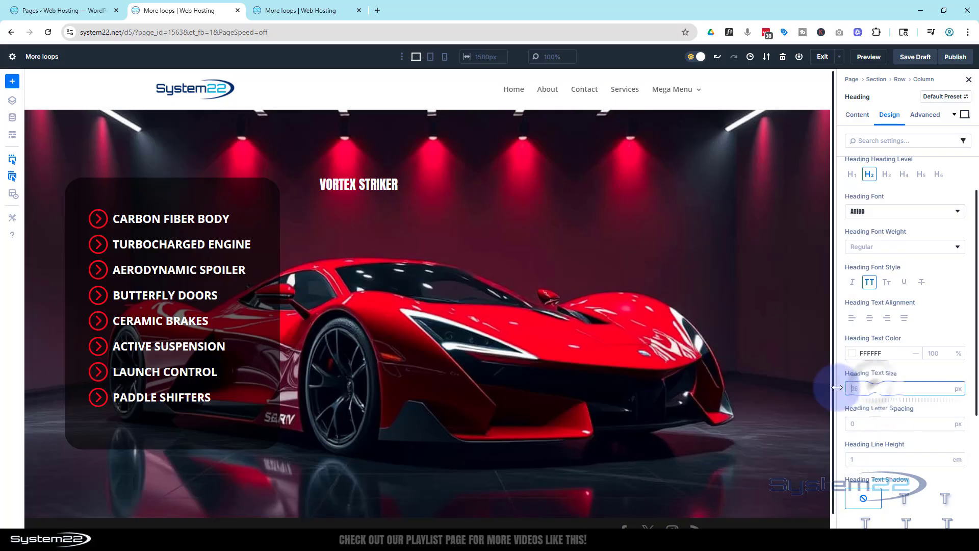
pyautogui.write('80')
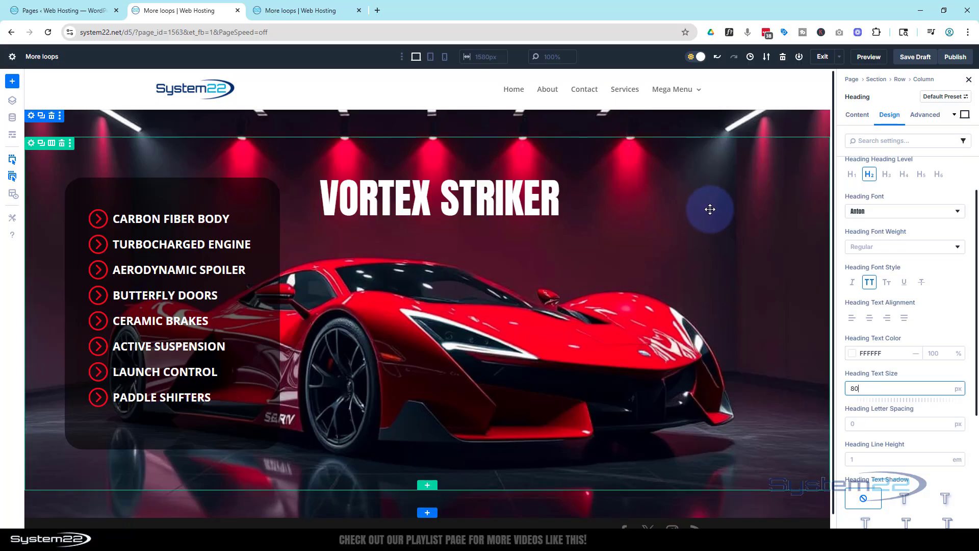
# Change the Column Class of the row's second column, which holds the heading, to 1/3
pyautogui.click(31, 144)
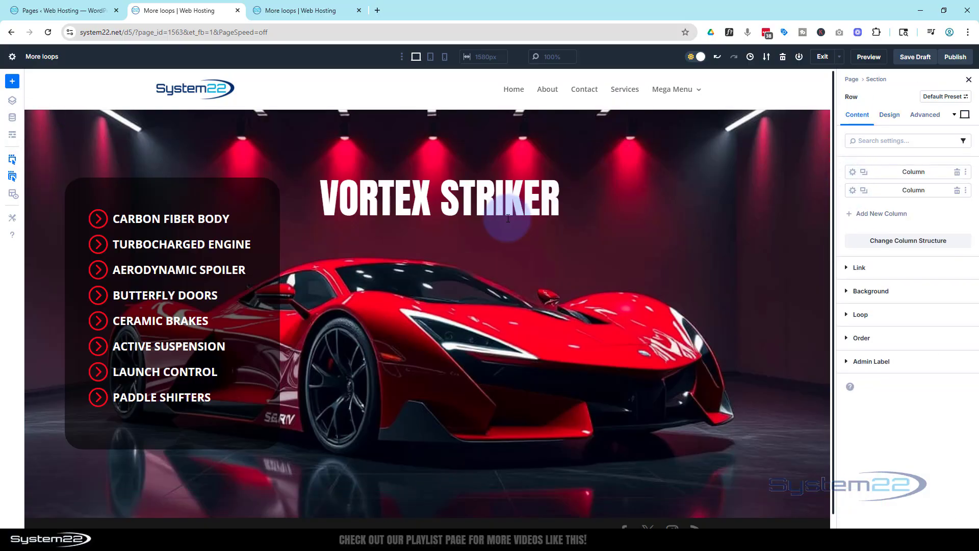
pyautogui.click(853, 191)
pyautogui.click(892, 116)
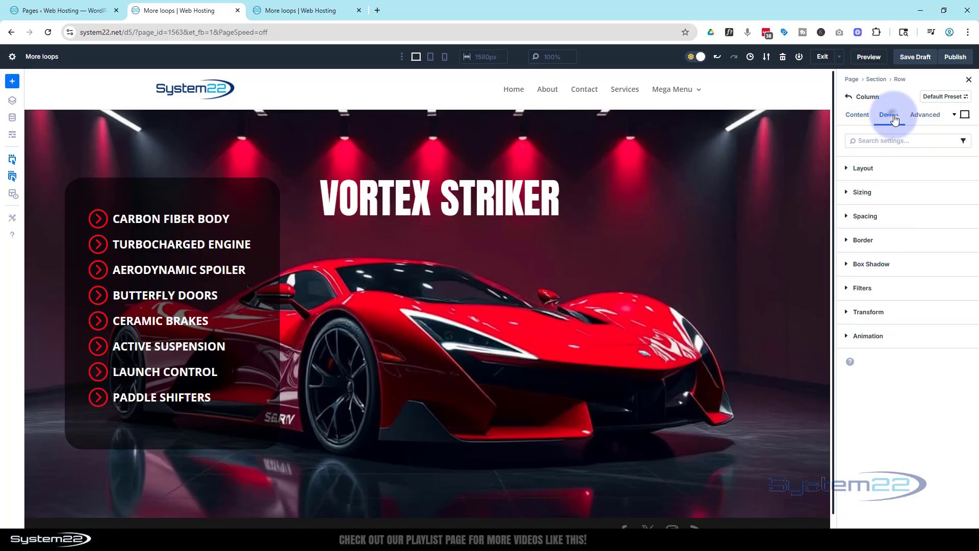
pyautogui.click(897, 193)
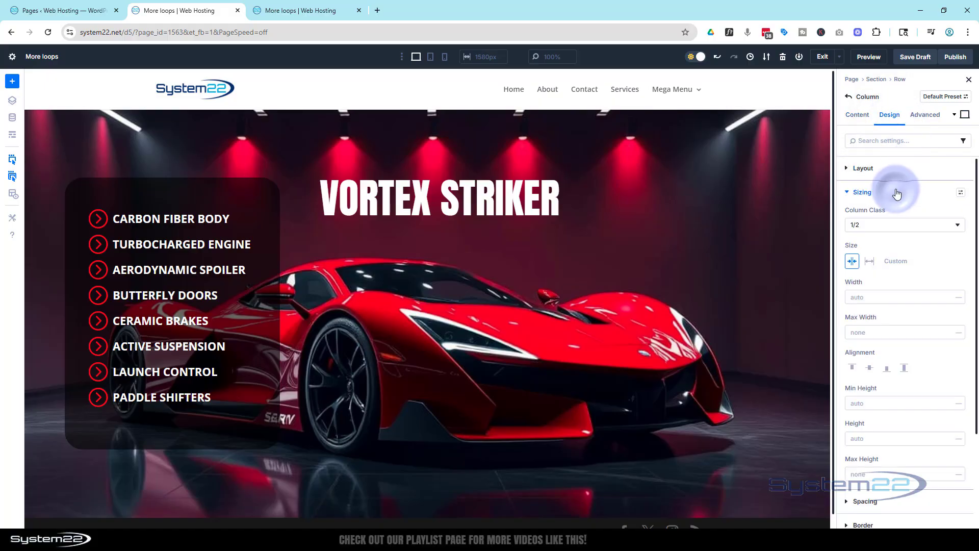
pyautogui.click(871, 225)
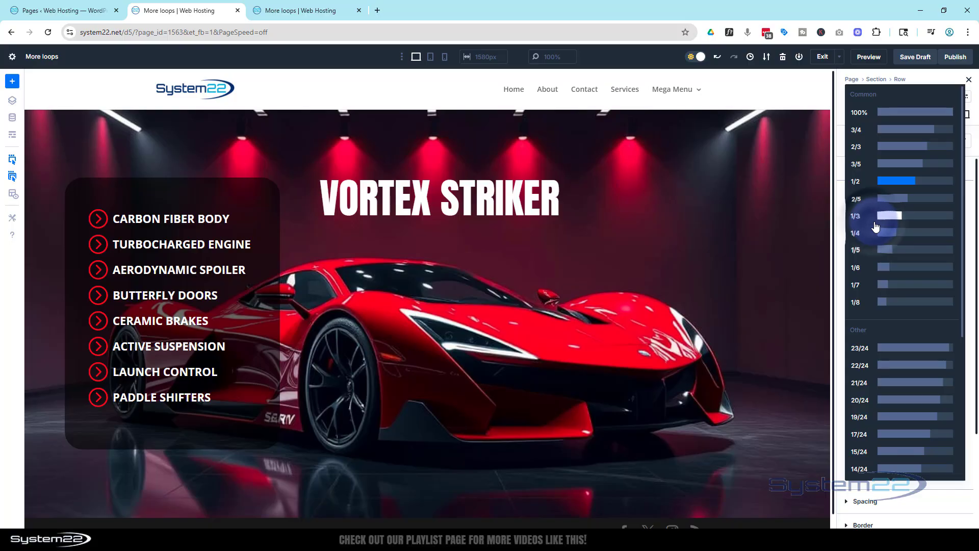
pyautogui.click(904, 219)
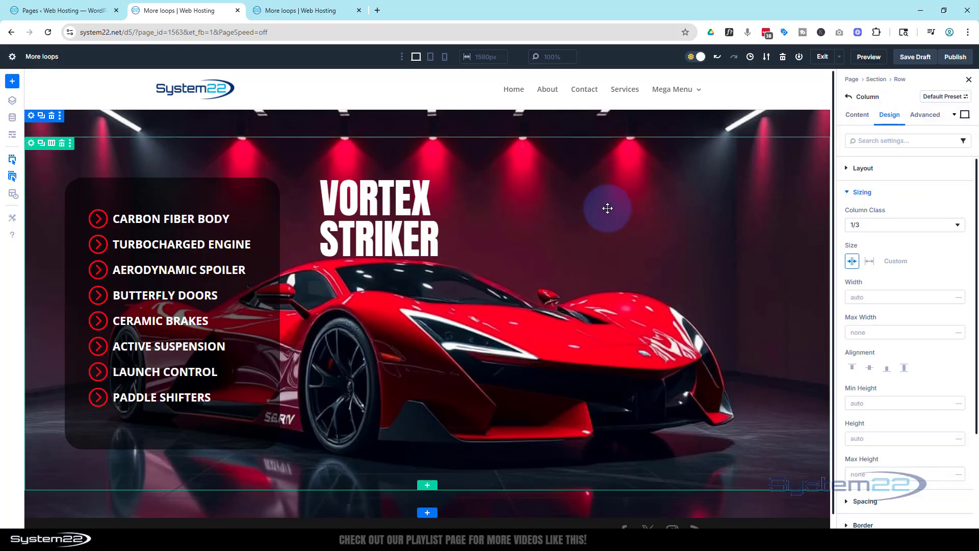
# Center the Vortex Striker heading's text alignment
pyautogui.moveTo(366, 222)
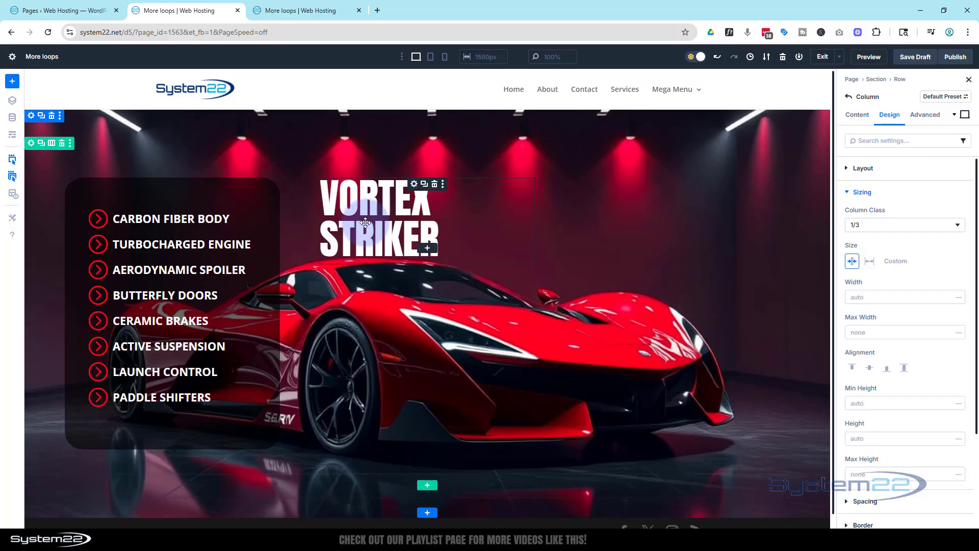
pyautogui.click(414, 185)
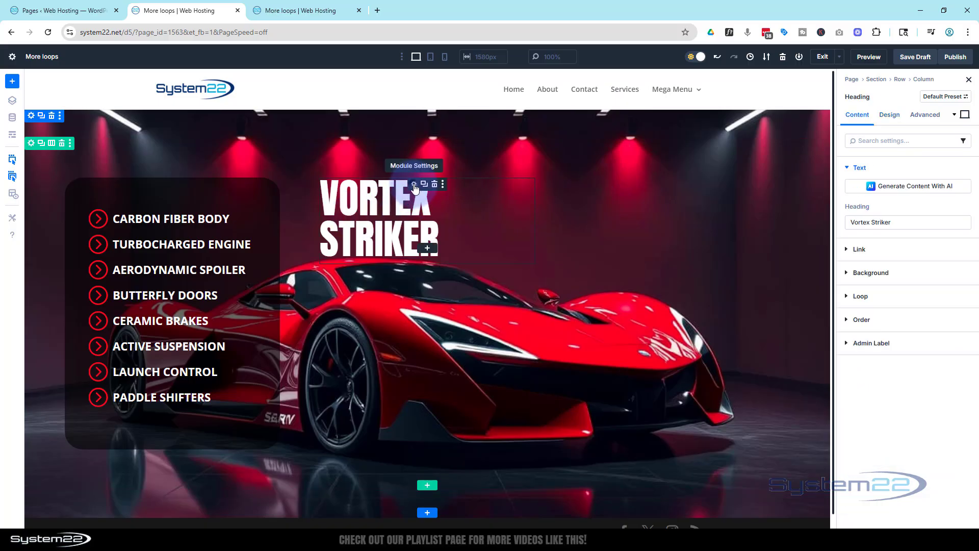
pyautogui.click(888, 115)
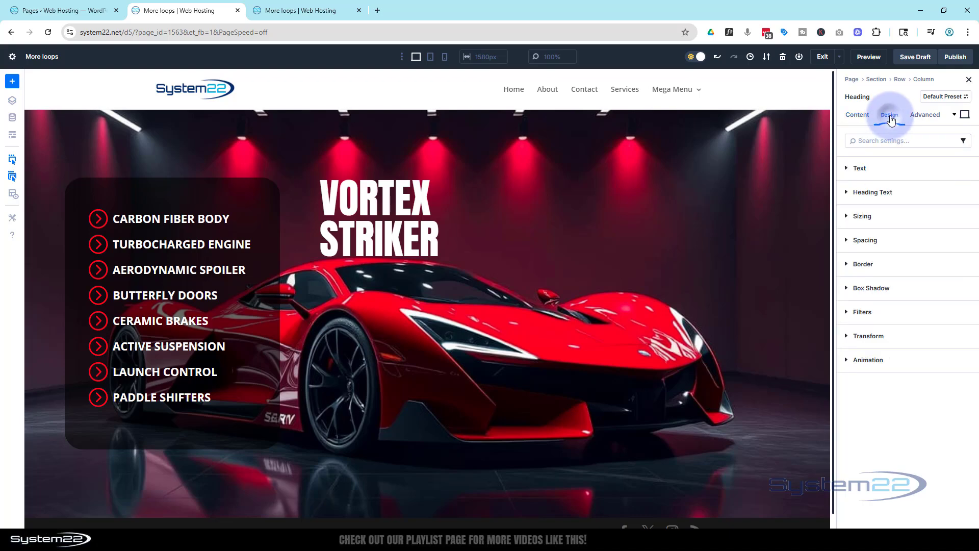
pyautogui.click(915, 191)
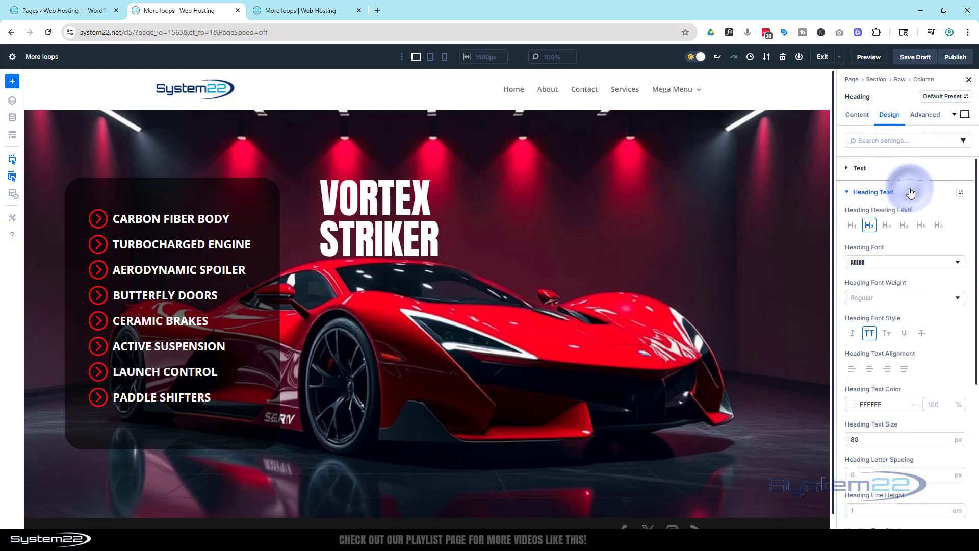
pyautogui.click(871, 368)
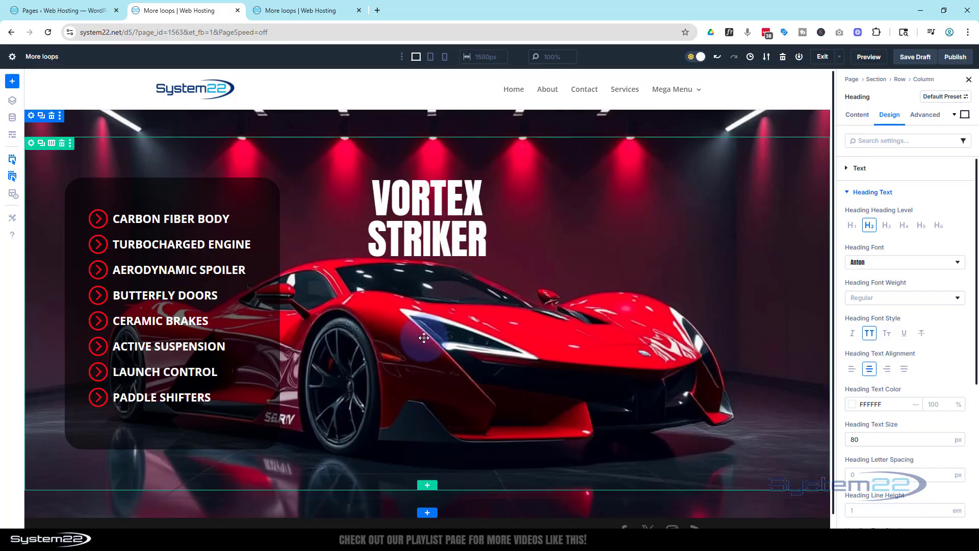
# Add an Icon List module below the heading and delete two of its items to leave a single one
pyautogui.click(426, 253)
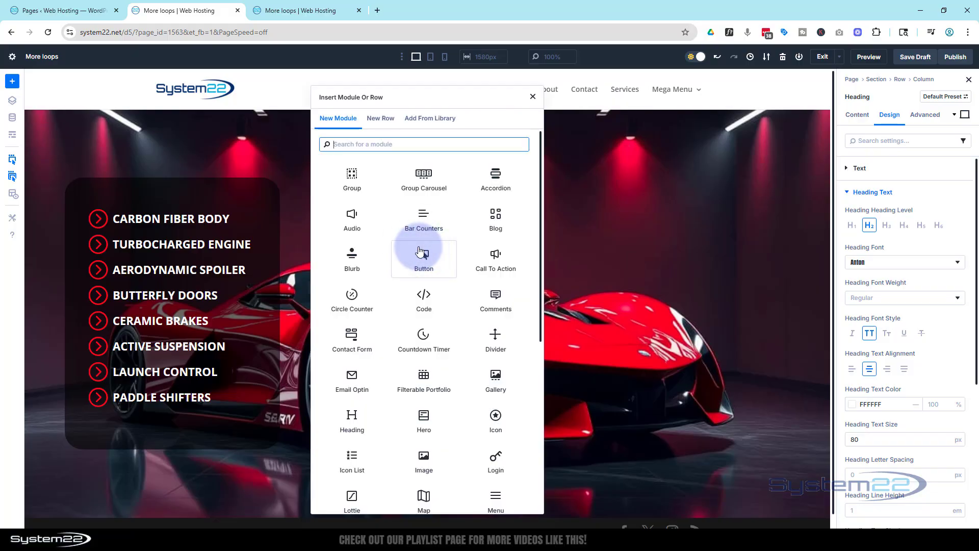
pyautogui.click(351, 458)
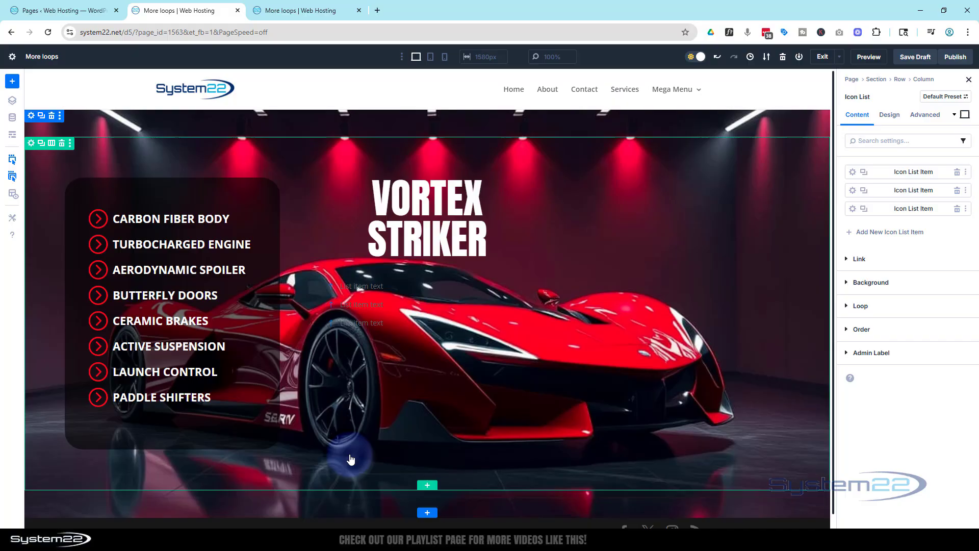
pyautogui.click(957, 191)
pyautogui.click(957, 191)
# Give the remaining item of the new icon list a solid circled dollar icon, found by searching the icons for "doll"
pyautogui.click(851, 172)
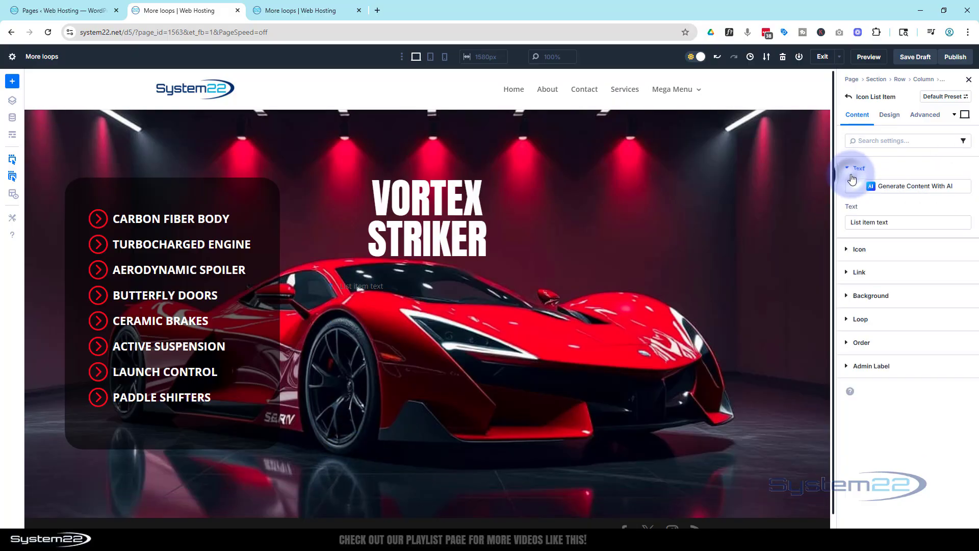
pyautogui.click(859, 249)
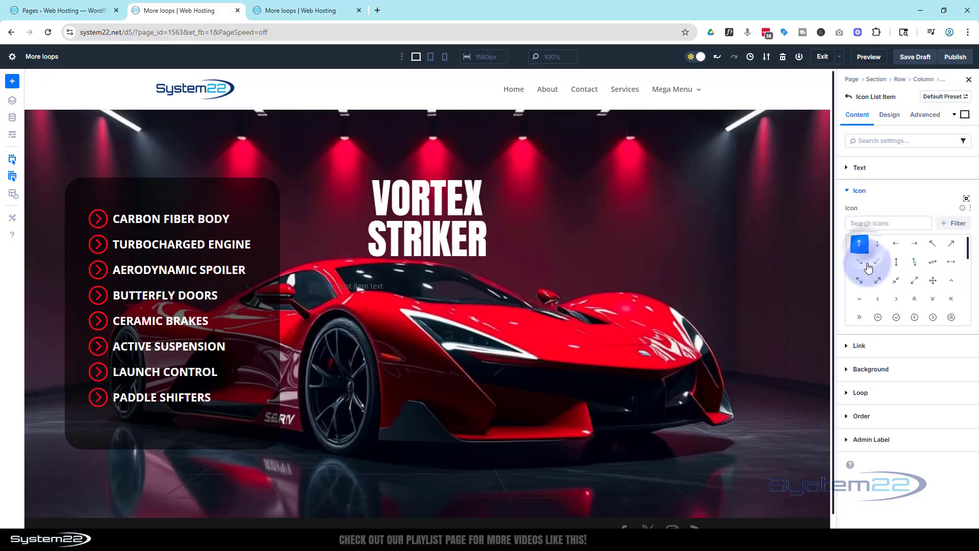
pyautogui.click(869, 225)
pyautogui.write('doll')
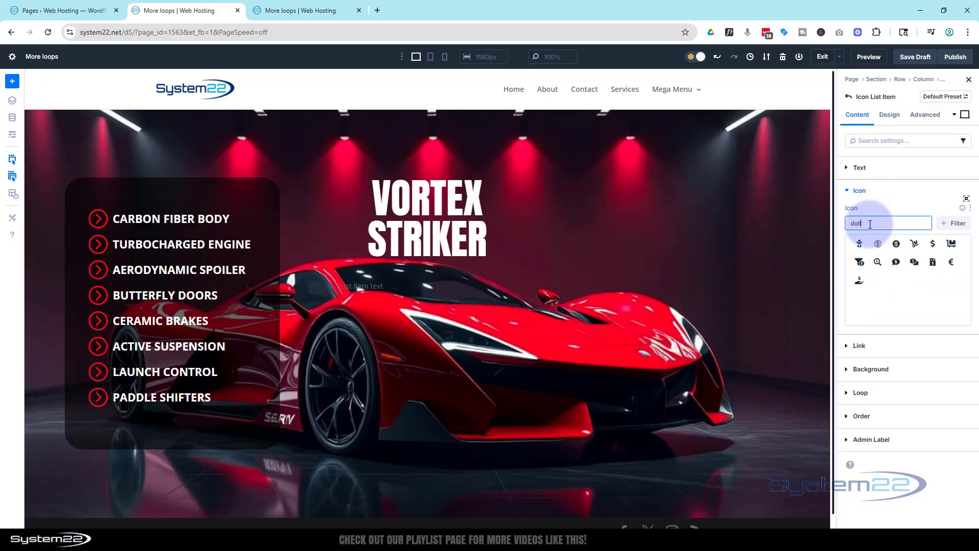
pyautogui.click(897, 244)
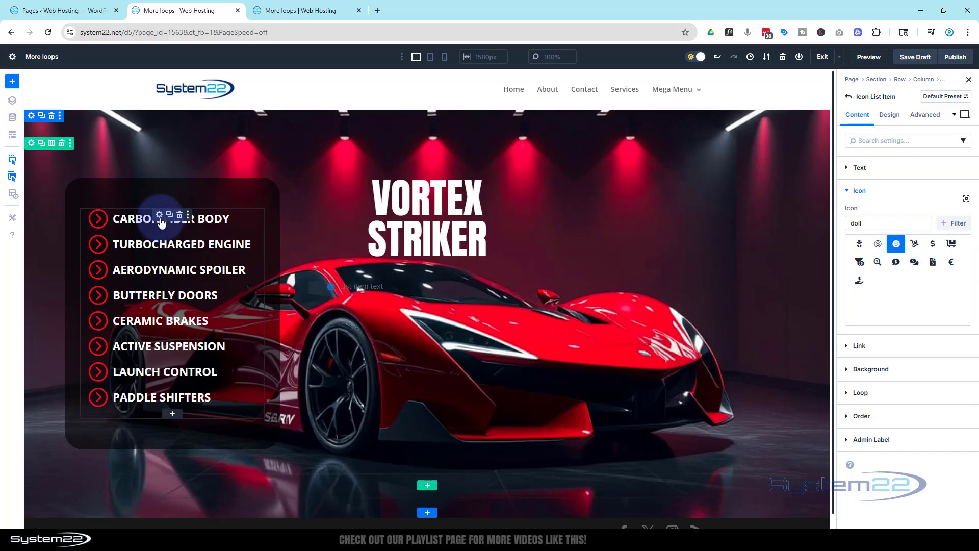
# Copy the item styles from the Carbon Fiber Body list item and paste them onto the single item below the heading
pyautogui.click(160, 217)
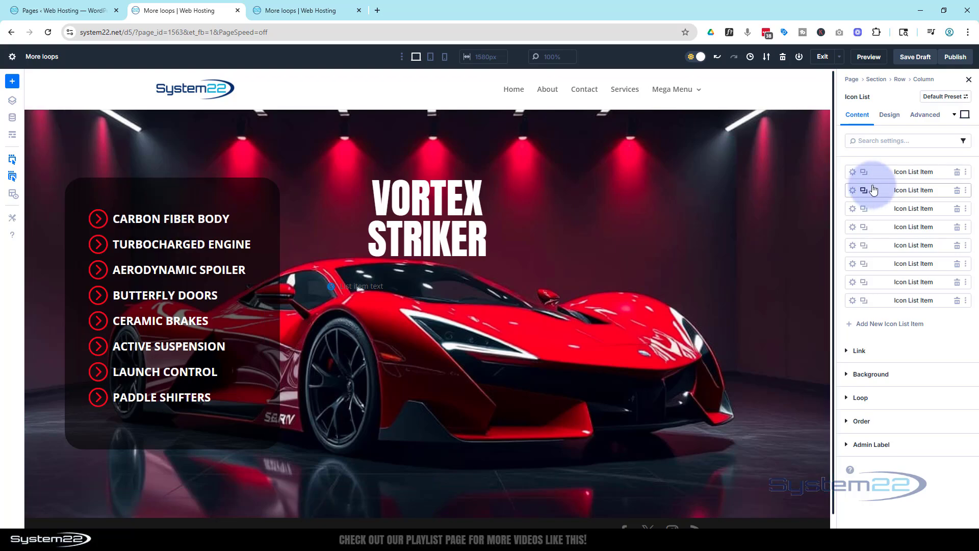
pyautogui.rightClick(885, 172)
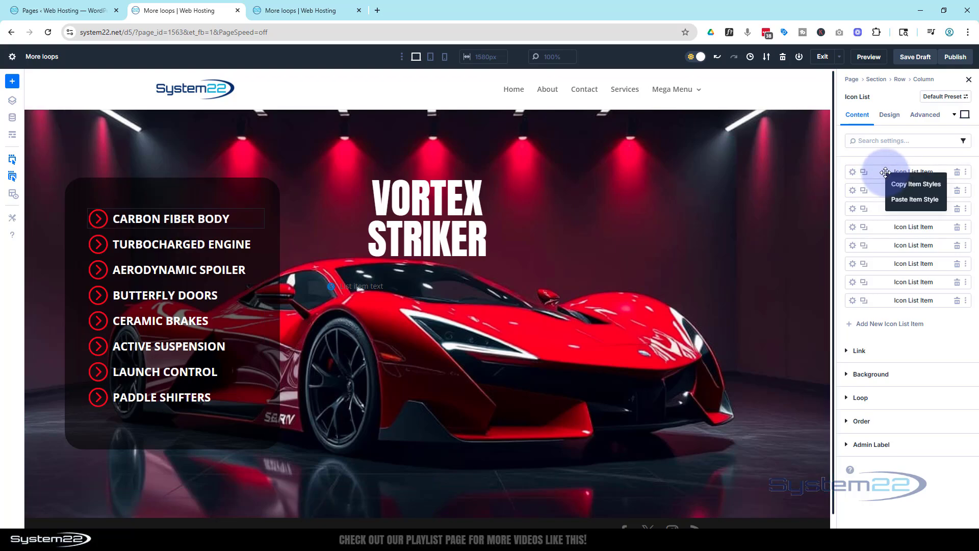
pyautogui.click(899, 184)
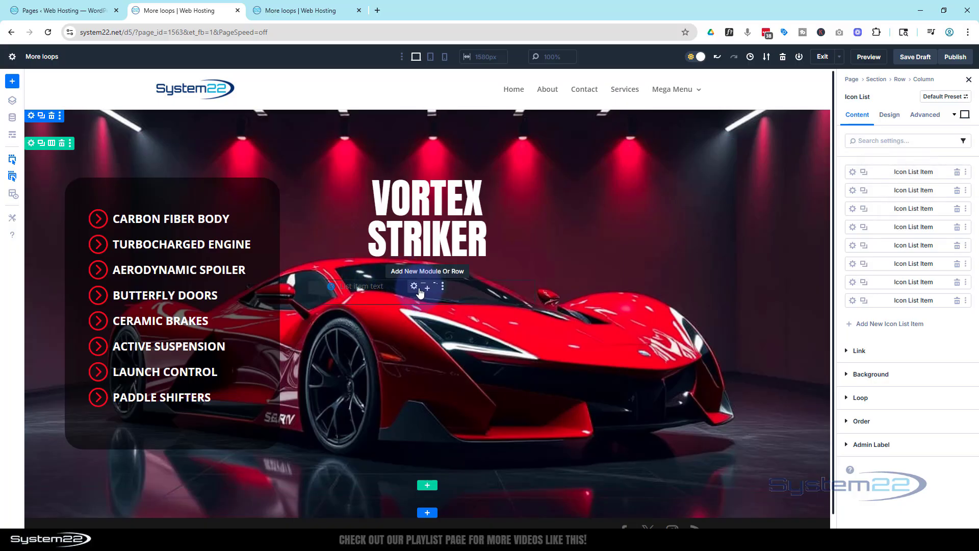
pyautogui.click(421, 294)
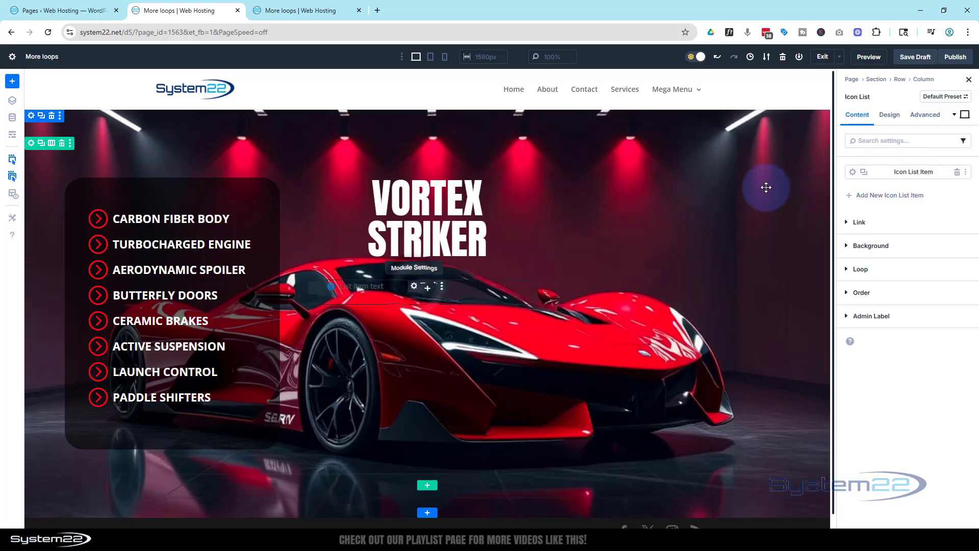
pyautogui.rightClick(878, 172)
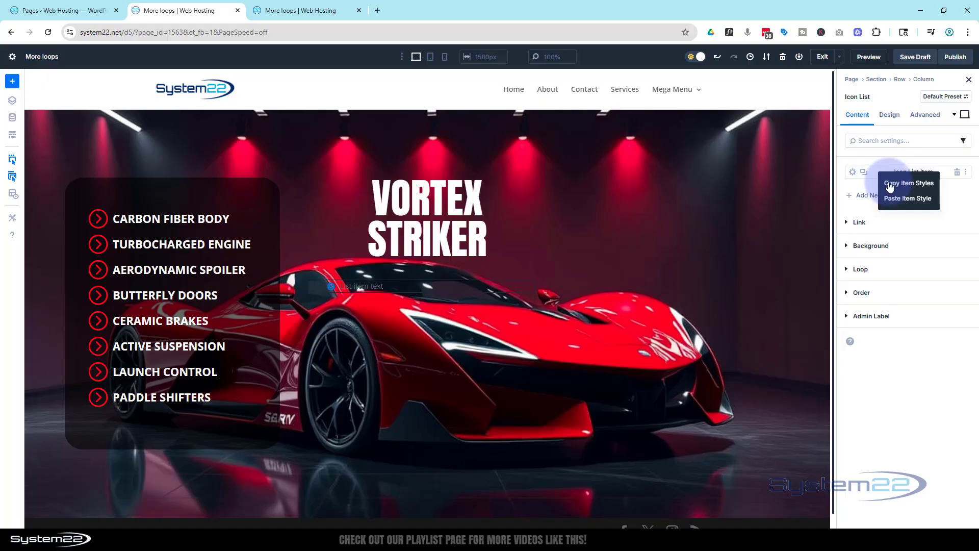
pyautogui.click(898, 200)
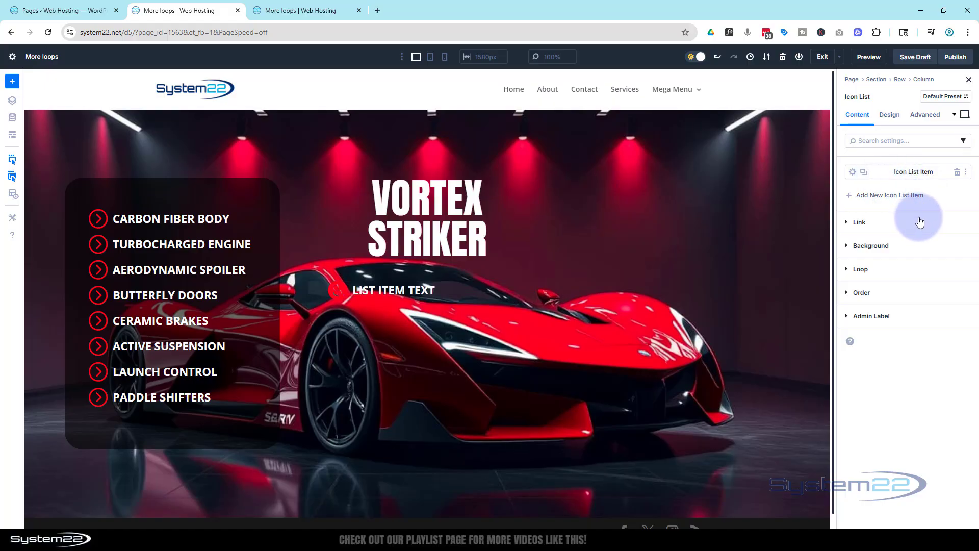
# Change the text of the list item below the heading to "Latest Price"
pyautogui.click(875, 172)
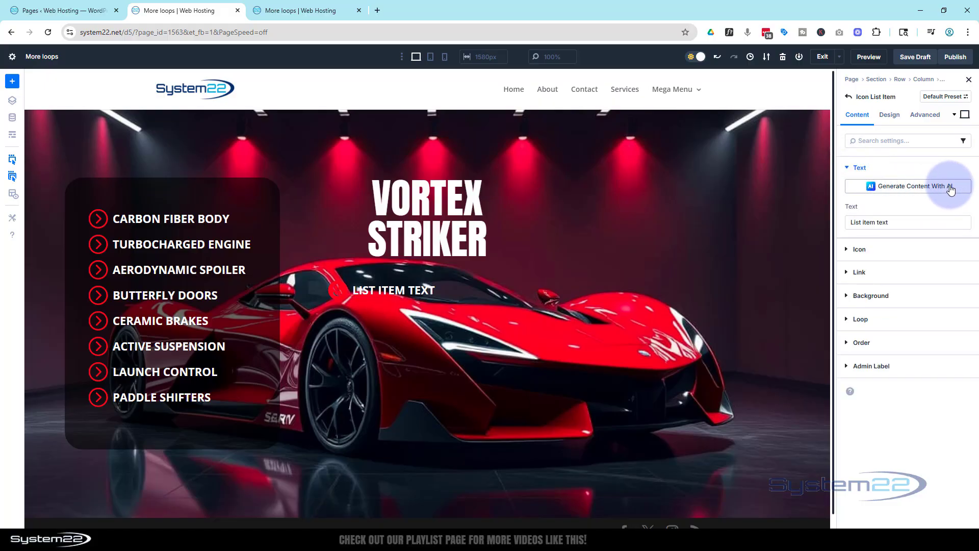
pyautogui.tripleClick(859, 221)
pyautogui.write('Latest Price')
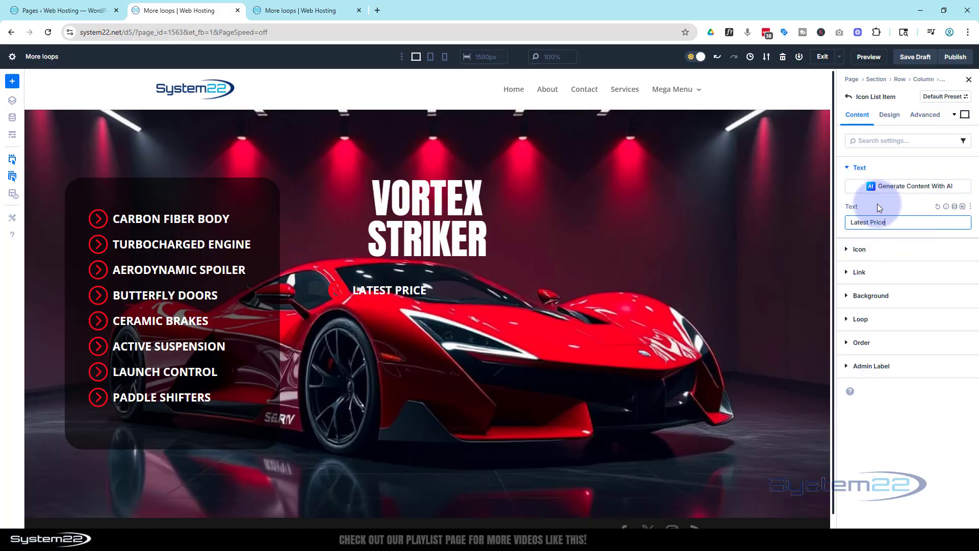
# Set the sizing alignment of the Latest Price list item to Center
pyautogui.click(889, 118)
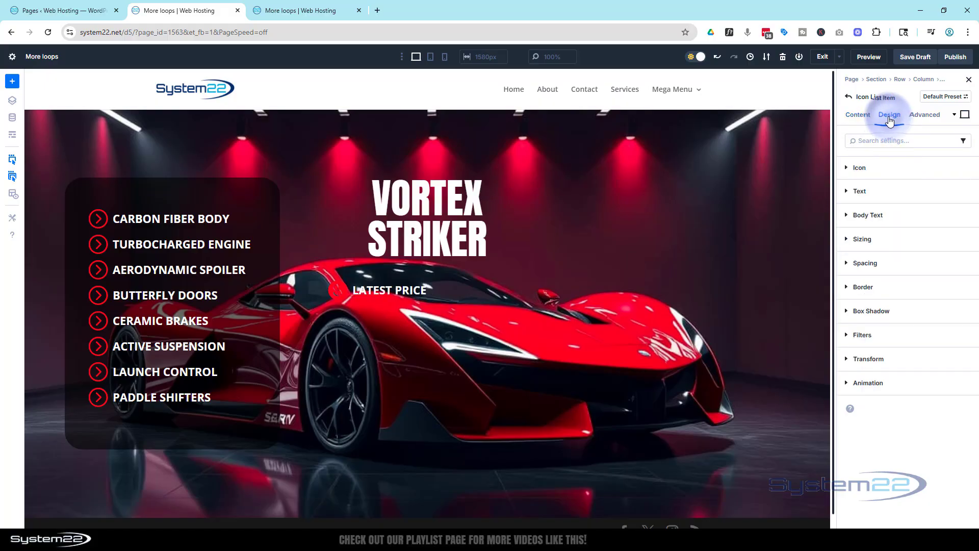
pyautogui.click(910, 239)
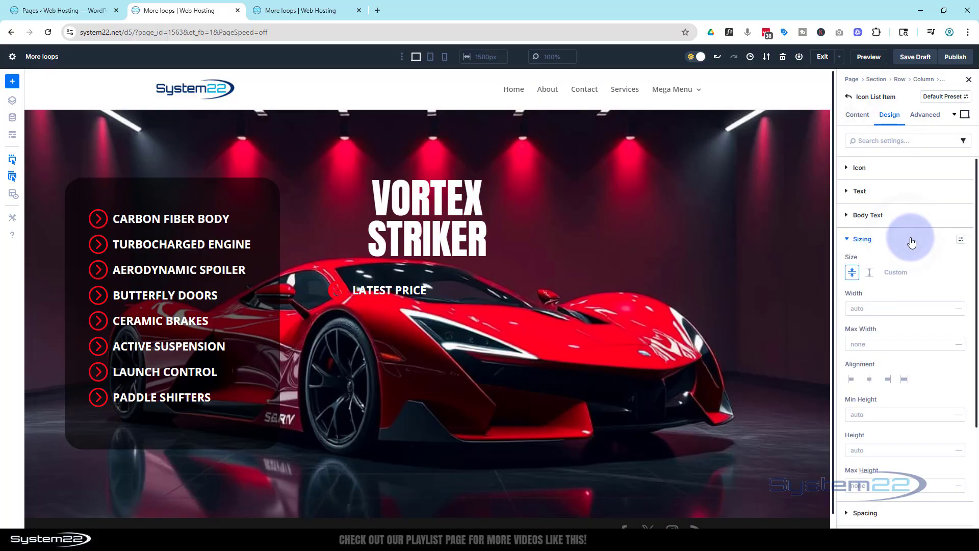
pyautogui.click(869, 380)
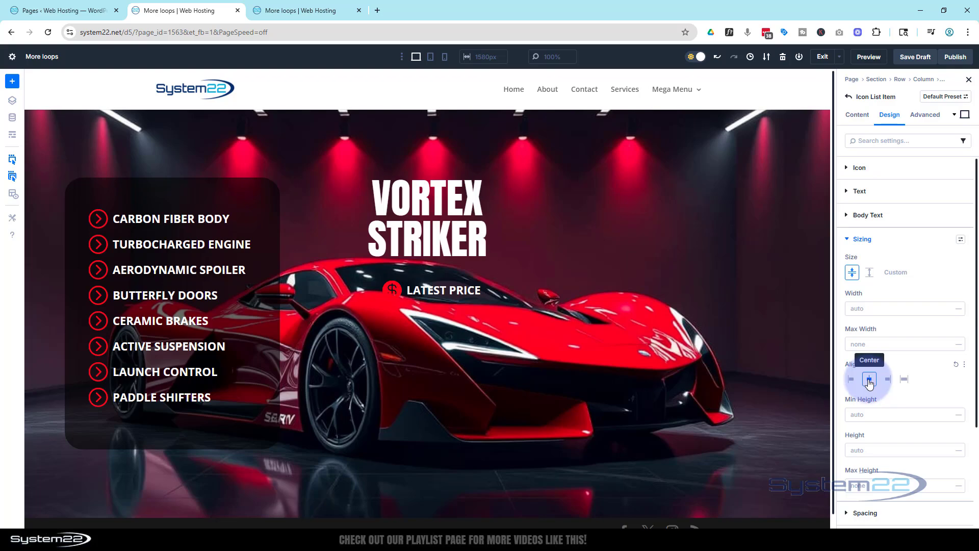
pyautogui.click(470, 297)
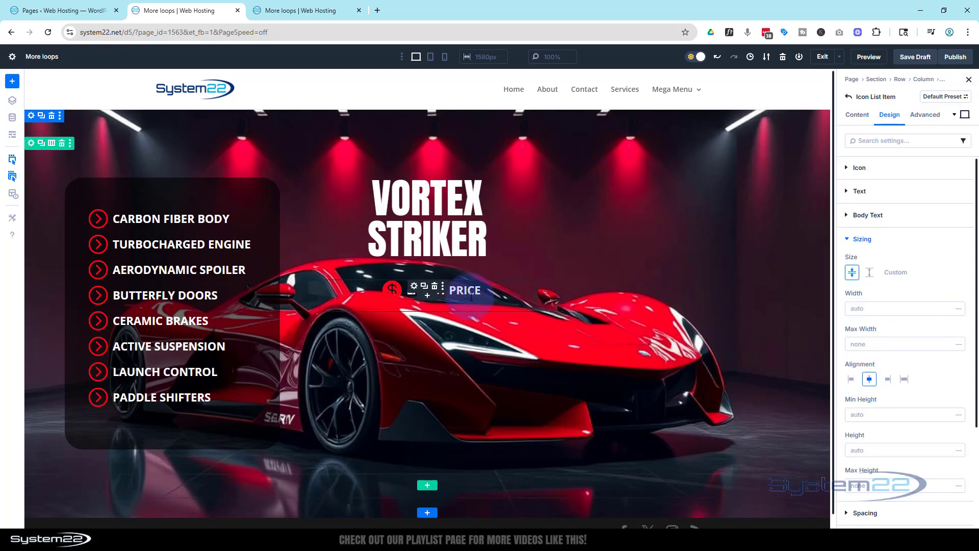
pyautogui.click(467, 223)
pyautogui.click(465, 290)
# Set the second column's Layout Style to Flex and its Justify Content to Space Between
pyautogui.click(29, 145)
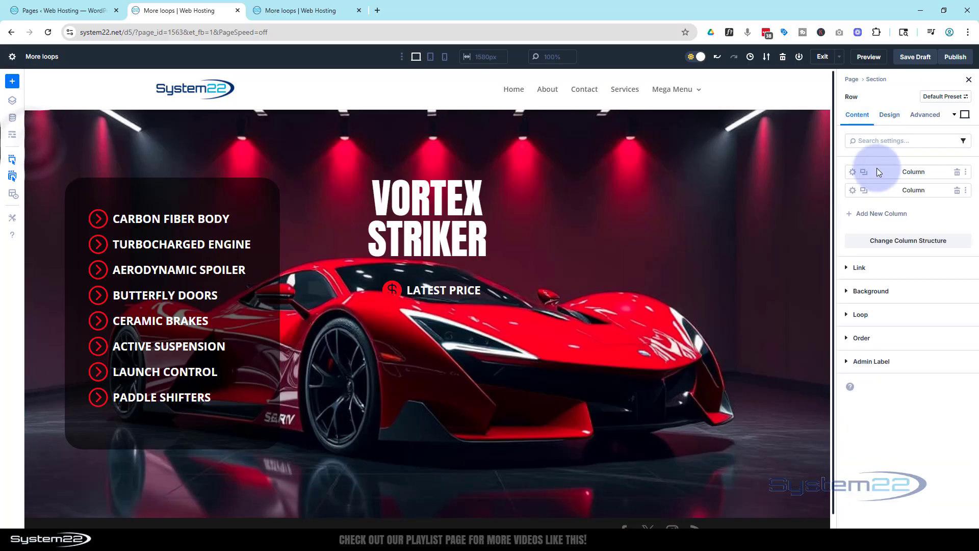
pyautogui.click(855, 197)
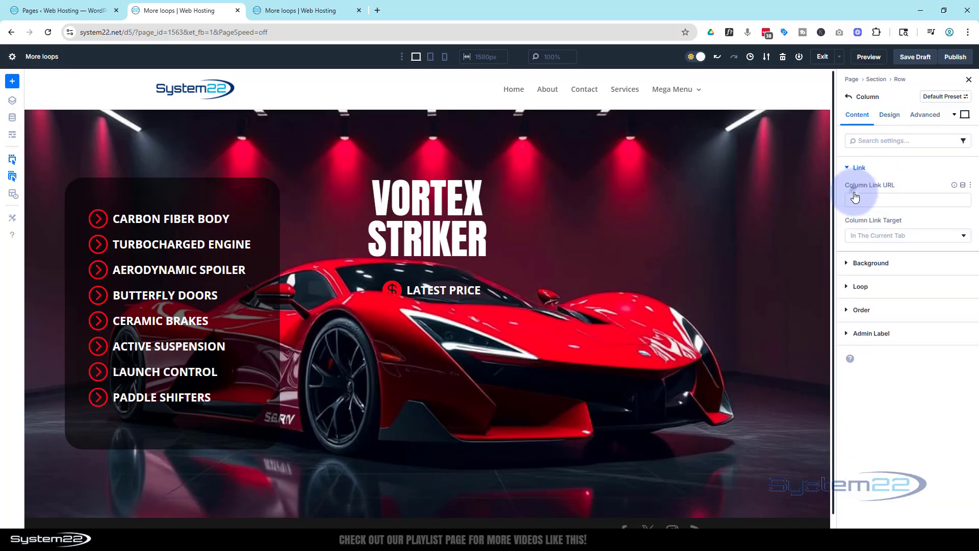
pyautogui.click(892, 116)
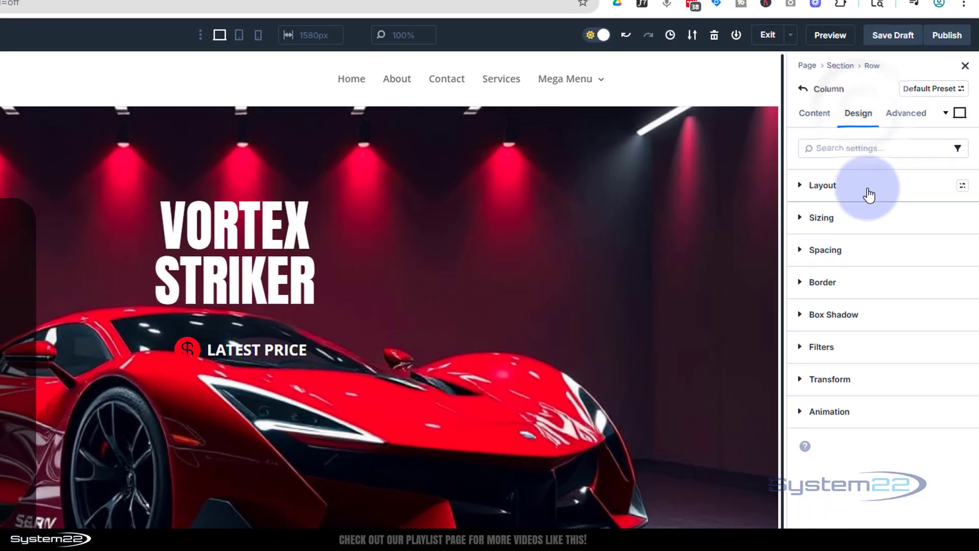
pyautogui.click(898, 169)
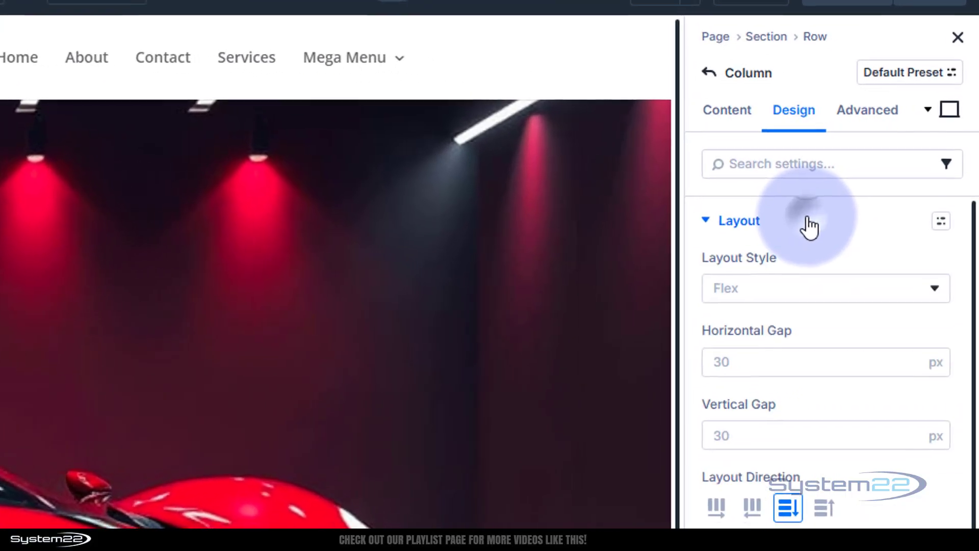
pyautogui.click(792, 292)
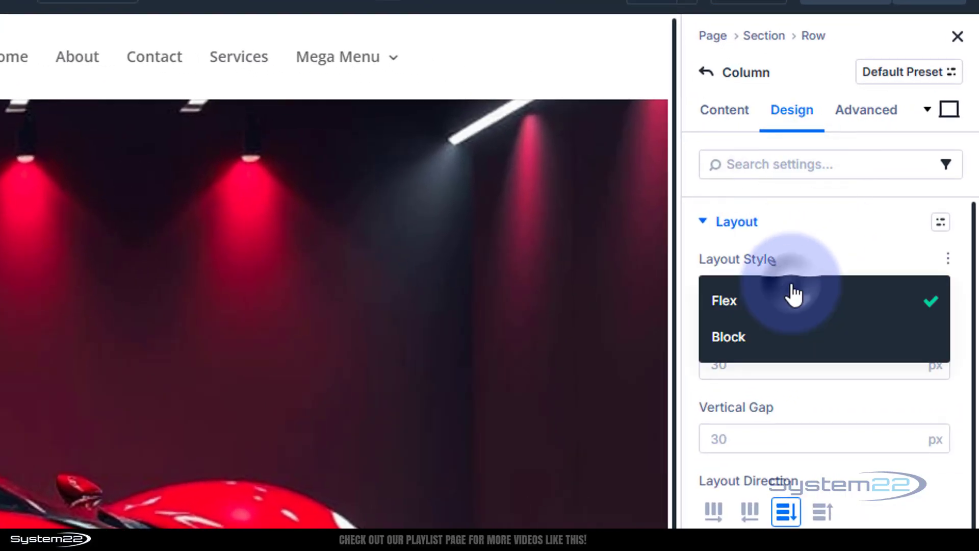
pyautogui.click(790, 299)
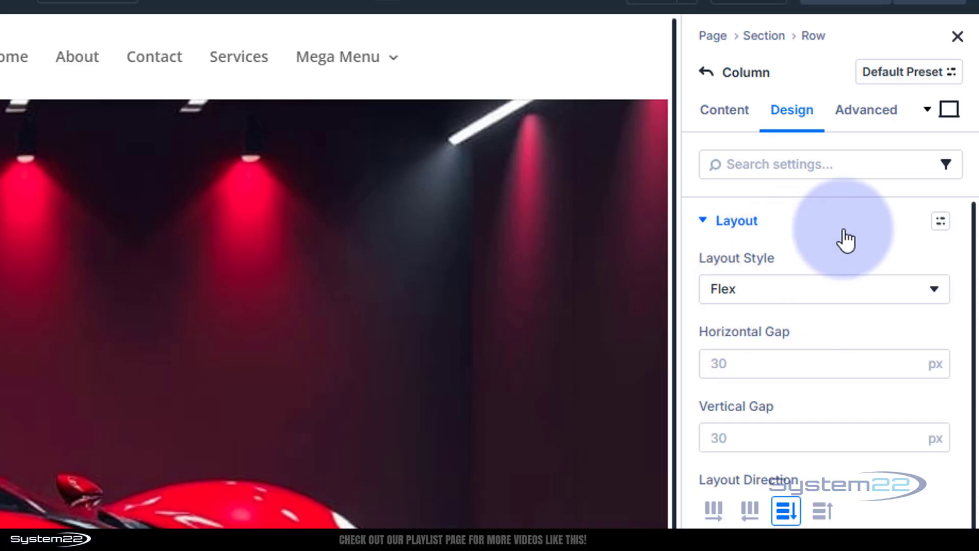
pyautogui.scroll(-4, 845, 240)
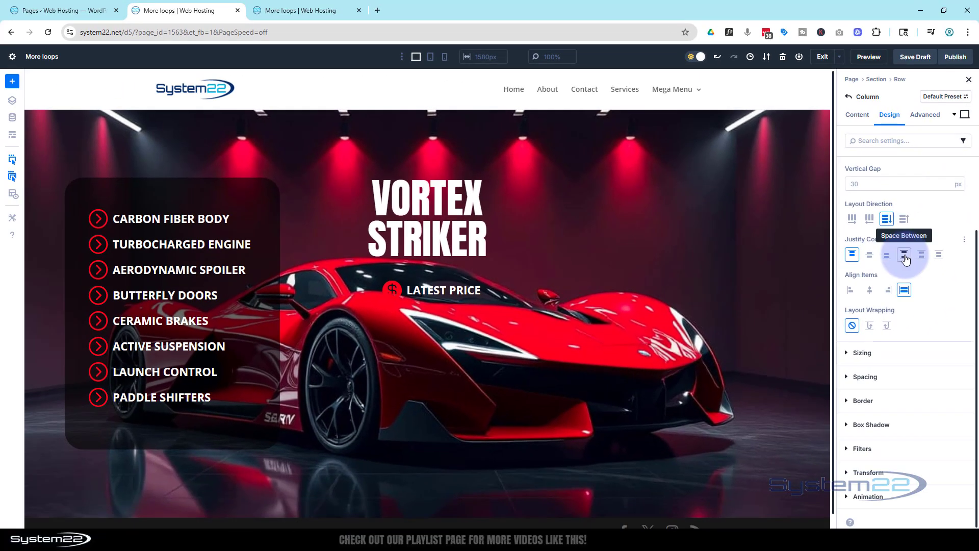
pyautogui.click(906, 259)
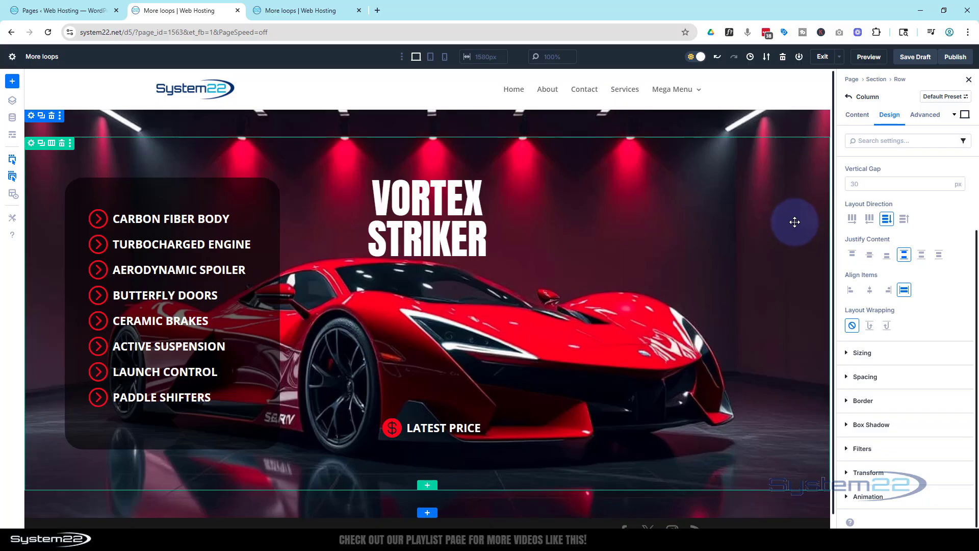
# Set the row's Layout Style to Flex and its Justify Content to Space Between to spread the two columns apart
pyautogui.click(32, 145)
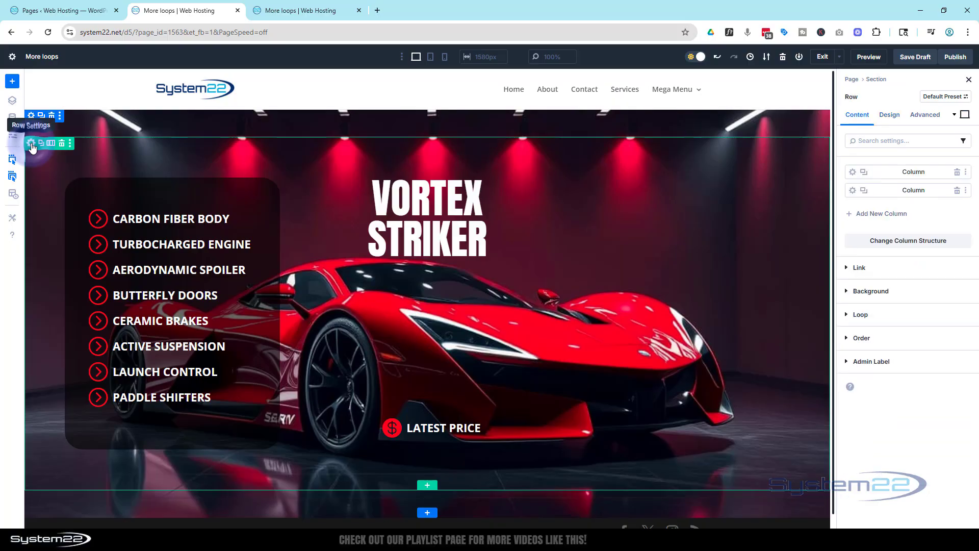
pyautogui.click(900, 111)
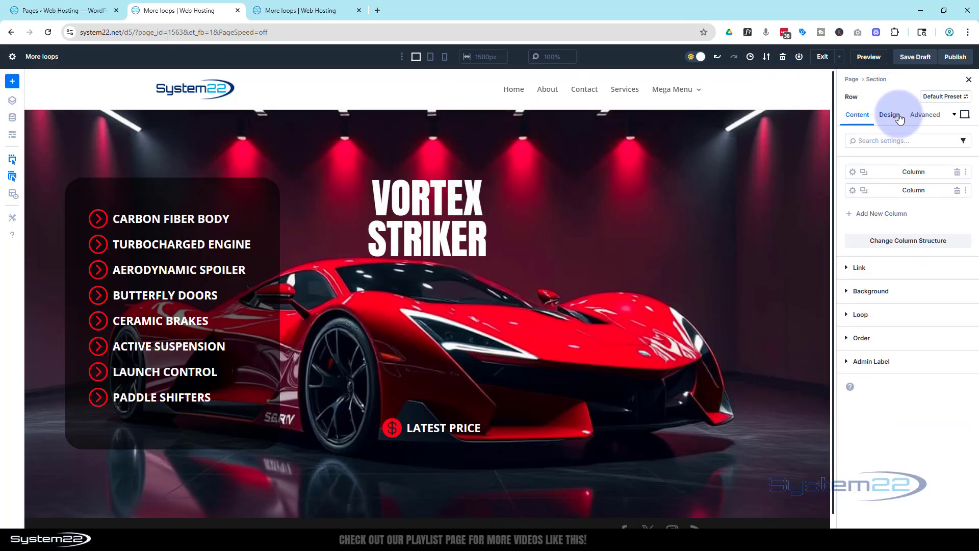
pyautogui.click(911, 173)
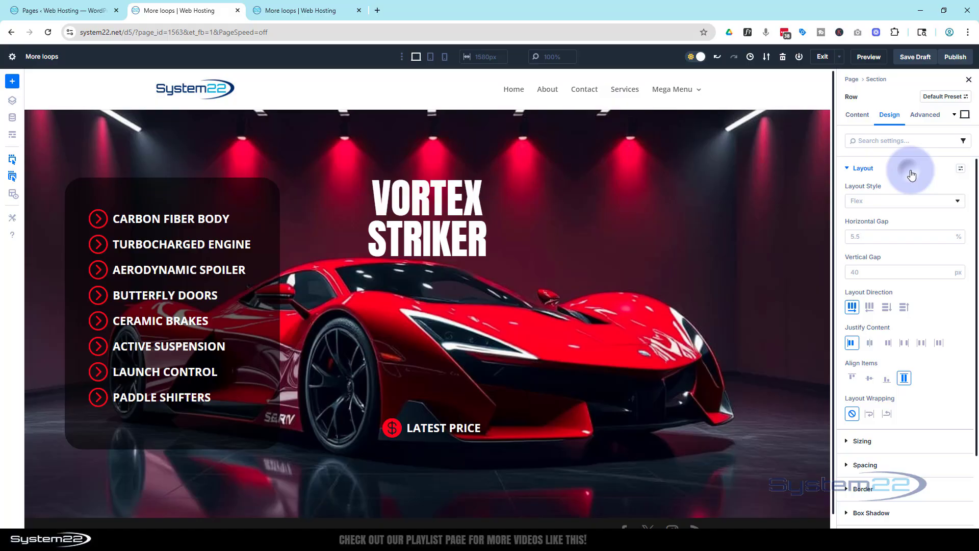
pyautogui.click(898, 201)
pyautogui.click(900, 201)
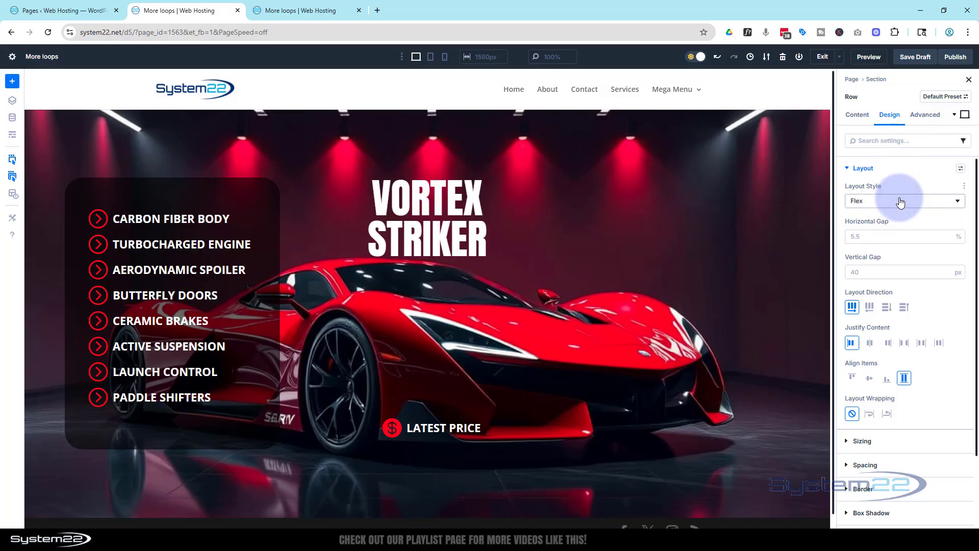
pyautogui.click(905, 343)
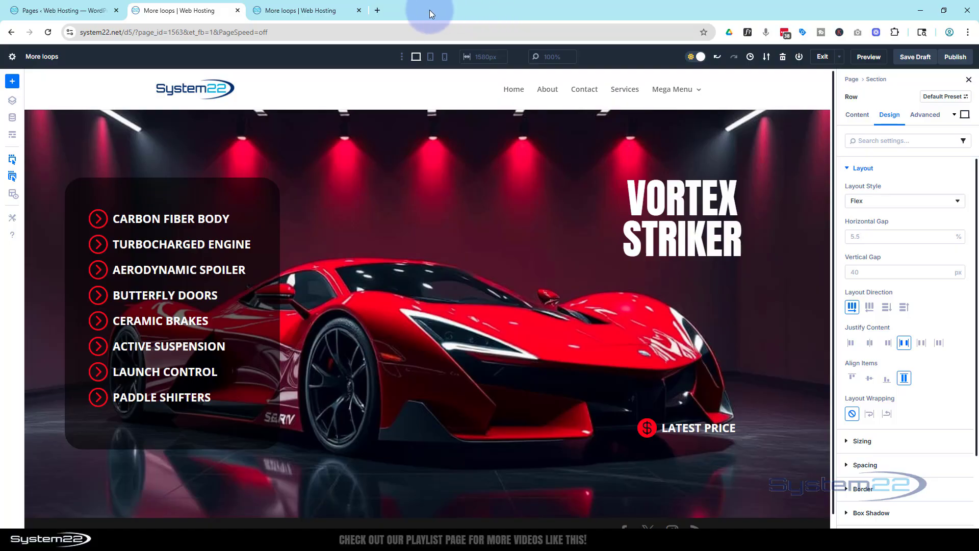
# Switch to the tablet view and set the Column Class of the row's first column to 1/2
pyautogui.click(431, 58)
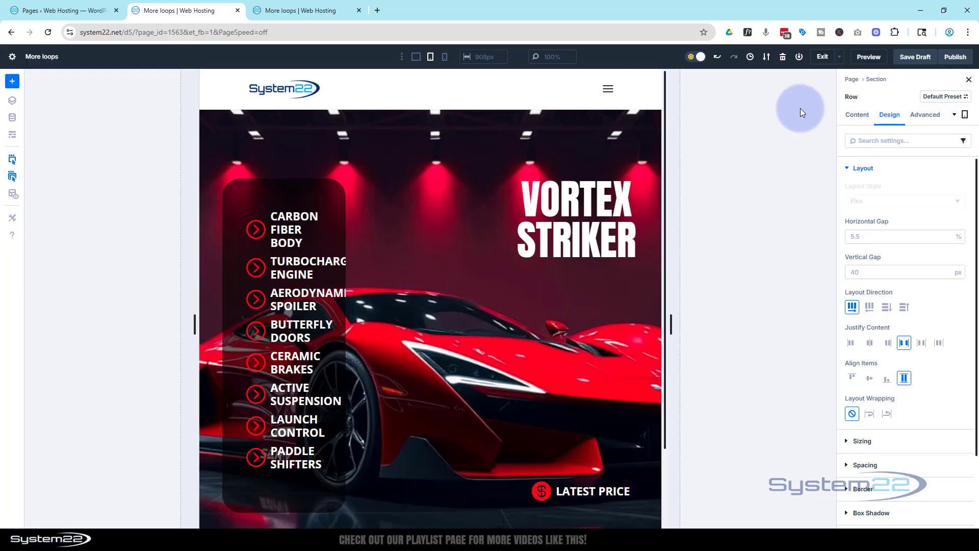
pyautogui.click(850, 118)
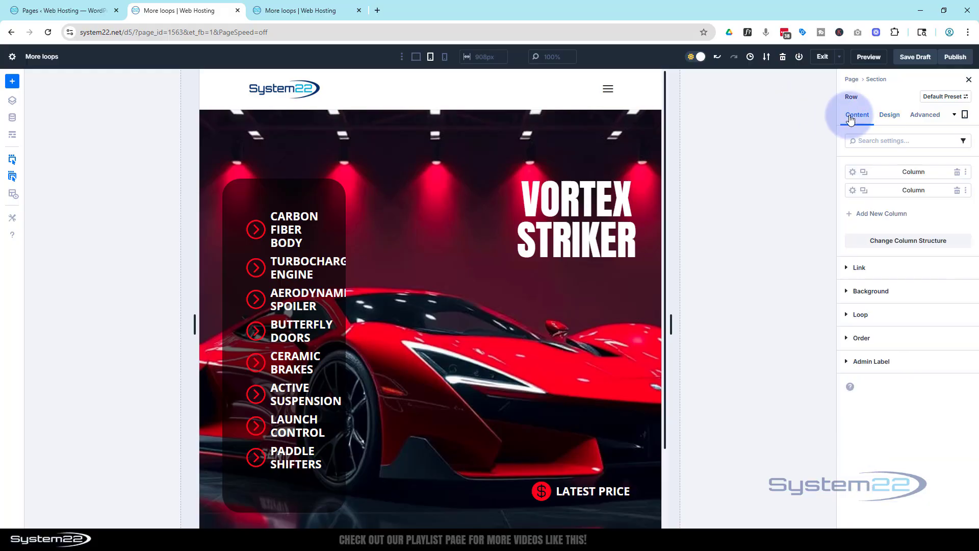
pyautogui.click(854, 173)
pyautogui.click(890, 115)
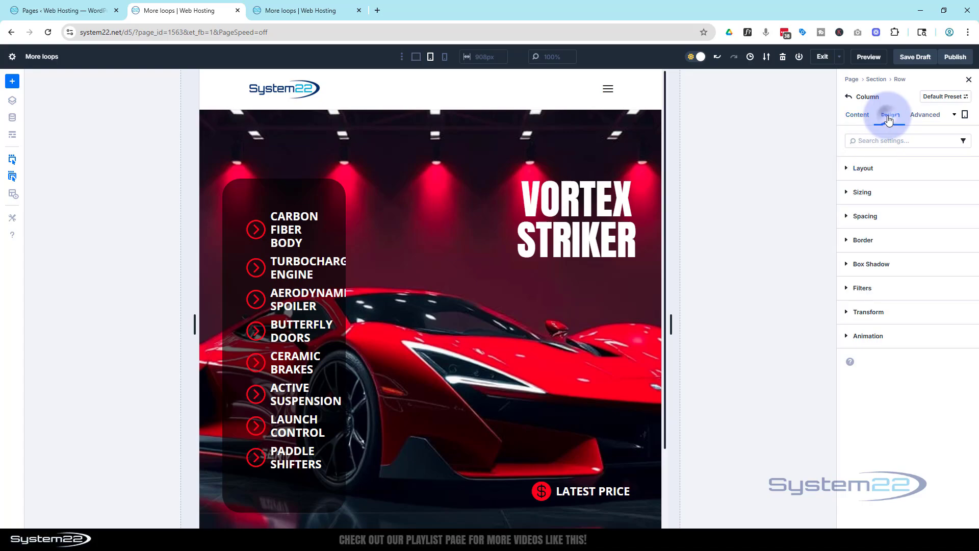
pyautogui.click(888, 203)
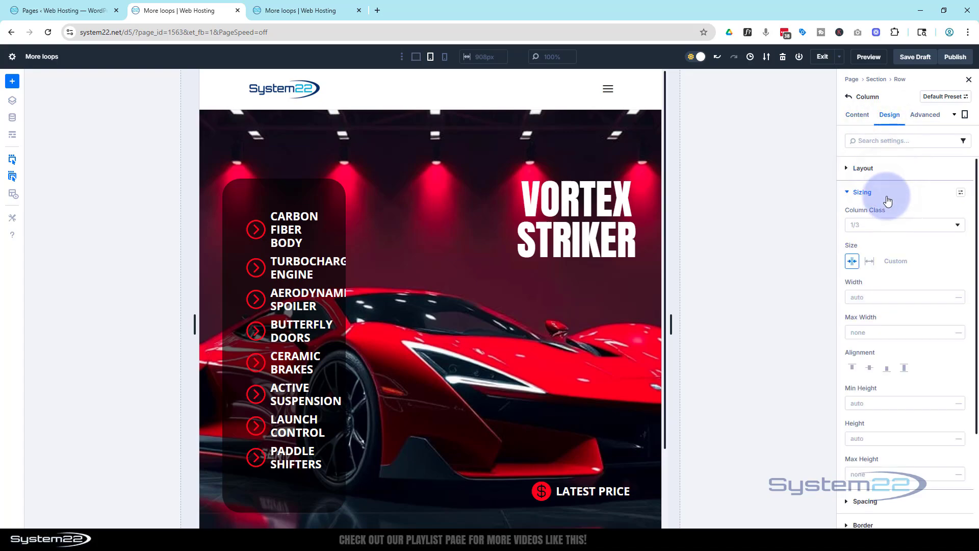
pyautogui.click(889, 231)
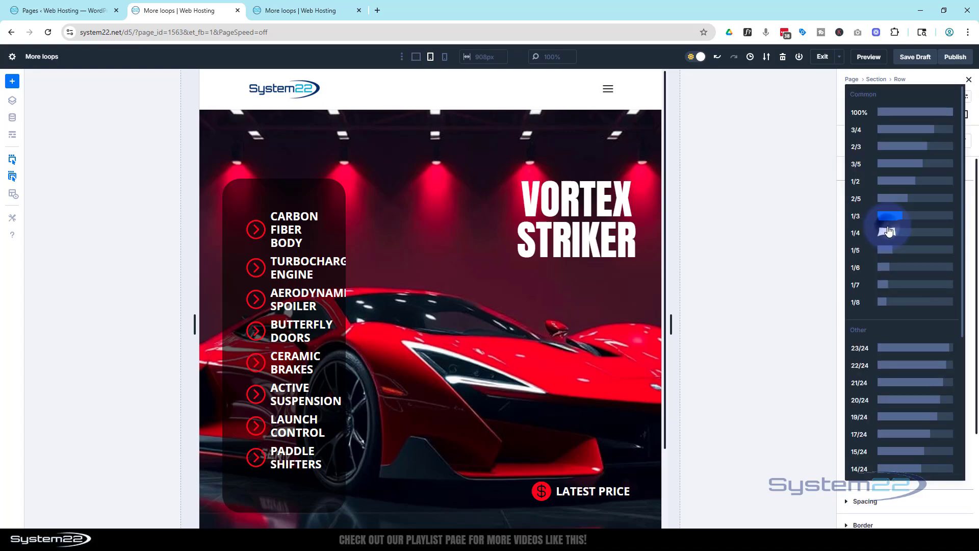
pyautogui.click(888, 181)
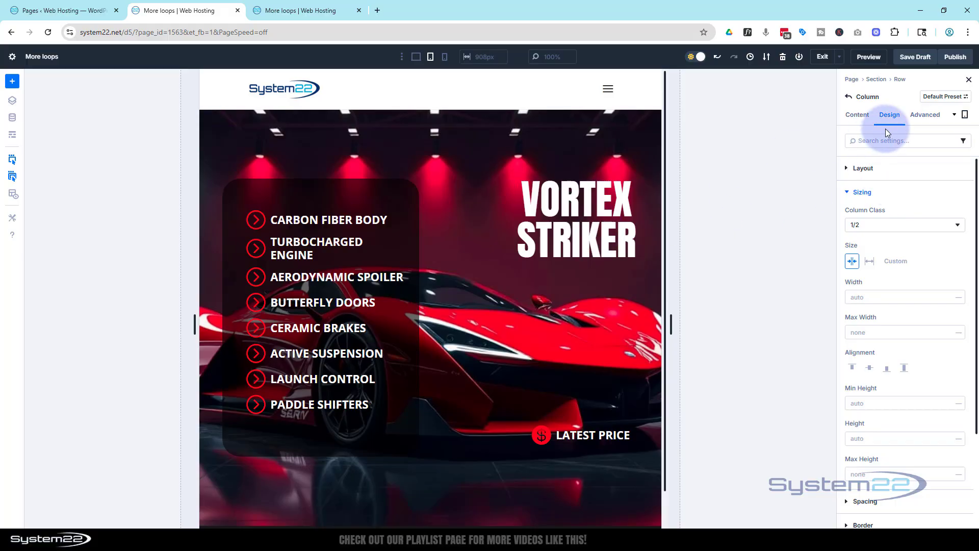
# Set the Column Class of the row's second column to 1/2 for the tablet view
pyautogui.click(848, 100)
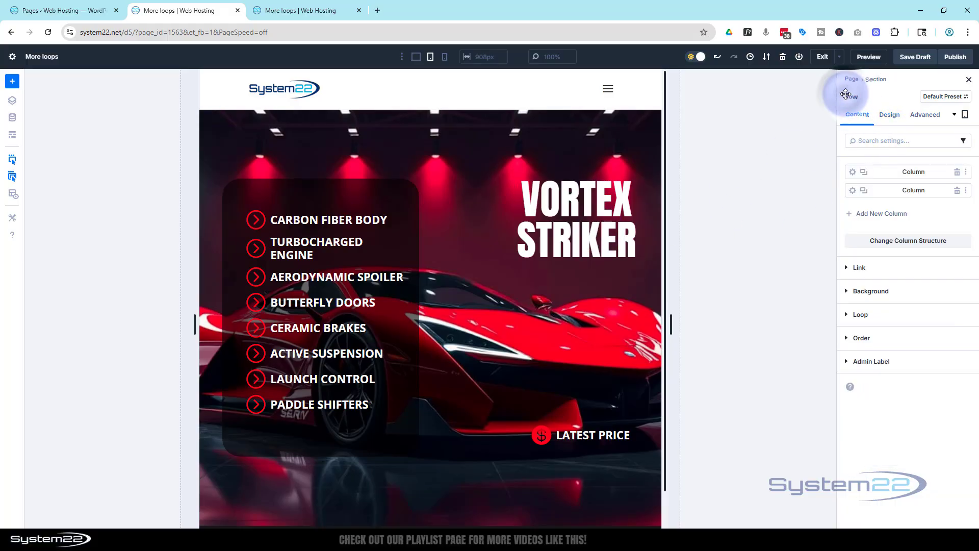
pyautogui.click(853, 190)
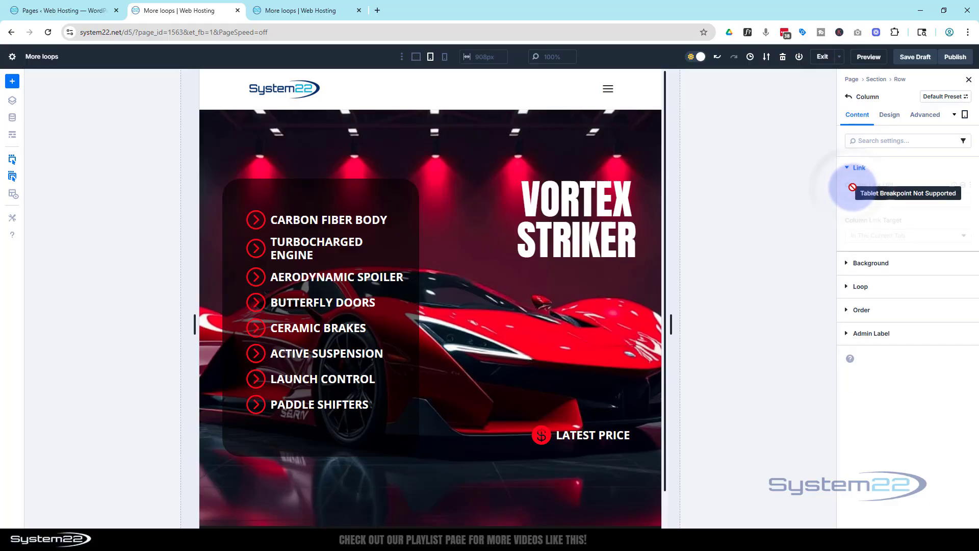
pyautogui.click(888, 115)
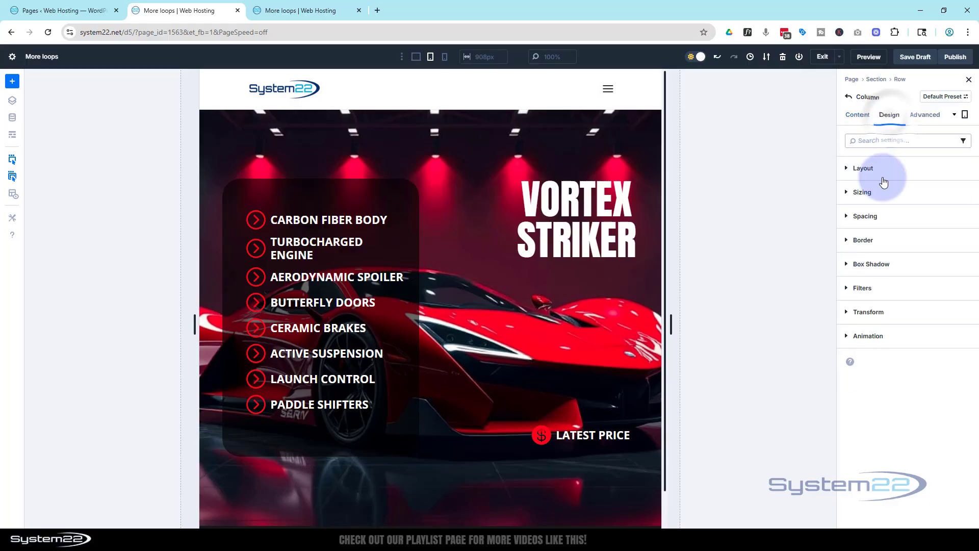
pyautogui.click(876, 193)
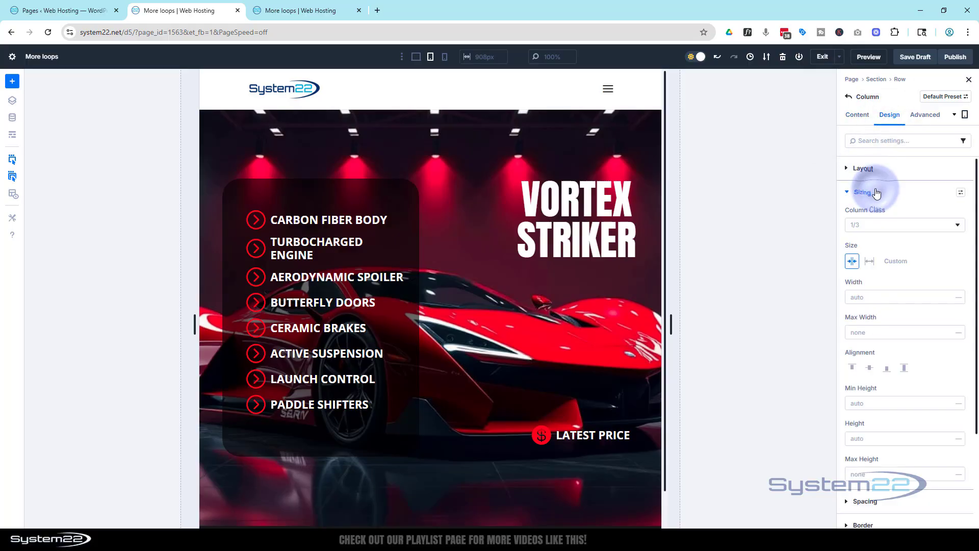
pyautogui.click(904, 226)
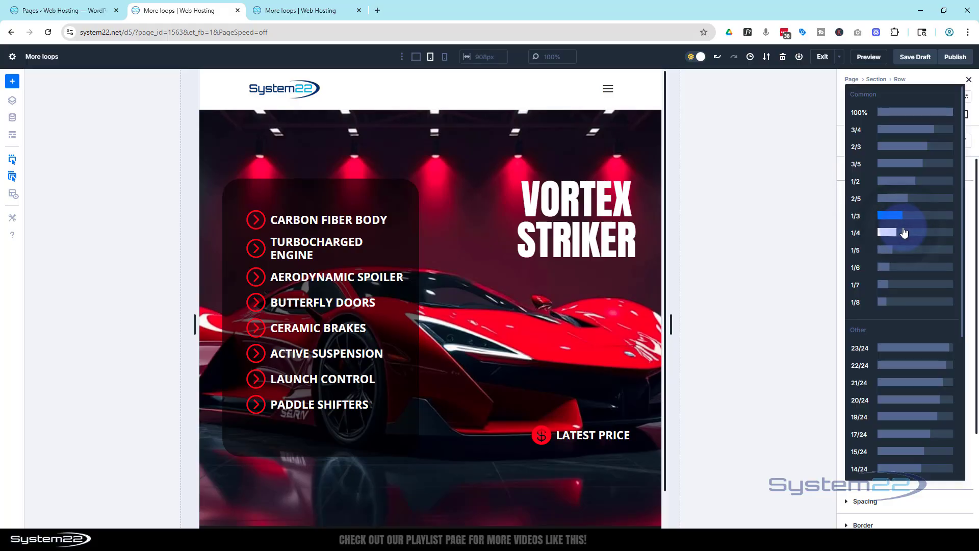
pyautogui.click(897, 183)
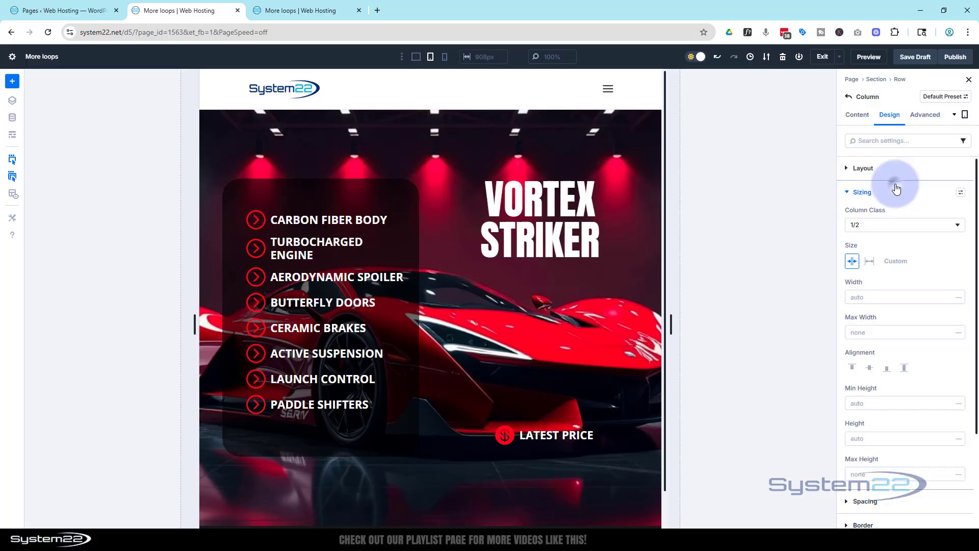
# Switch to the phone view and set the row's Layout Direction to Column Reverse
pyautogui.click(445, 58)
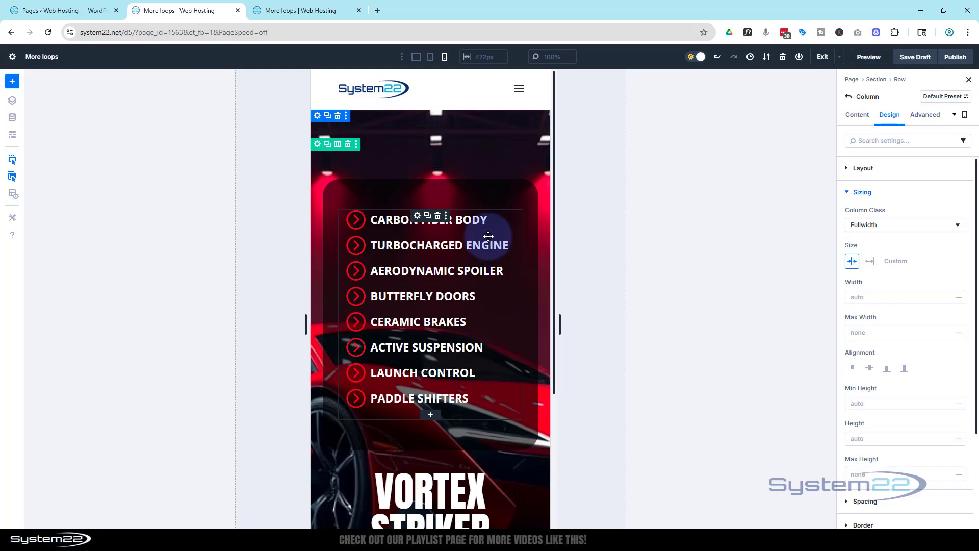
pyautogui.scroll(-4, 489, 235)
pyautogui.scroll(2, 492, 266)
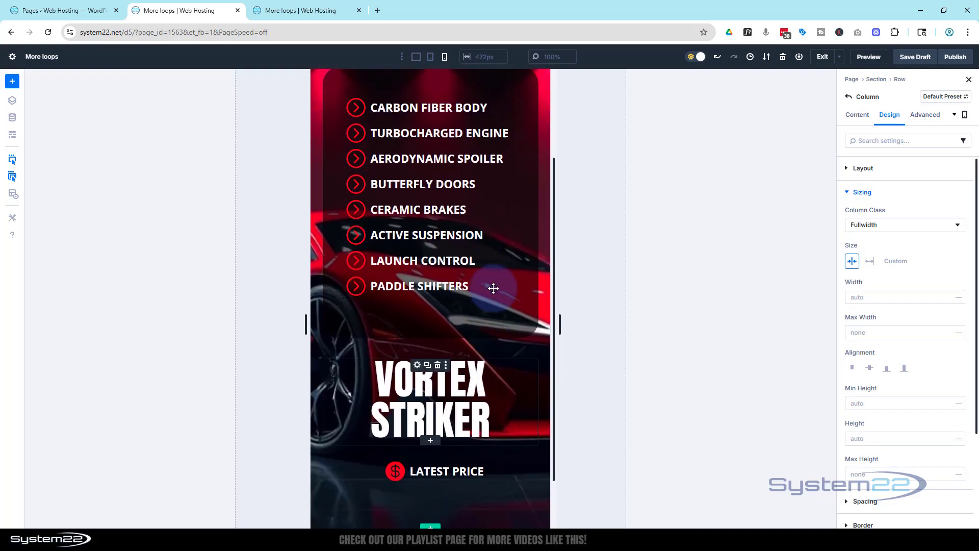
pyautogui.scroll(2, 494, 289)
pyautogui.scroll(-4, 493, 287)
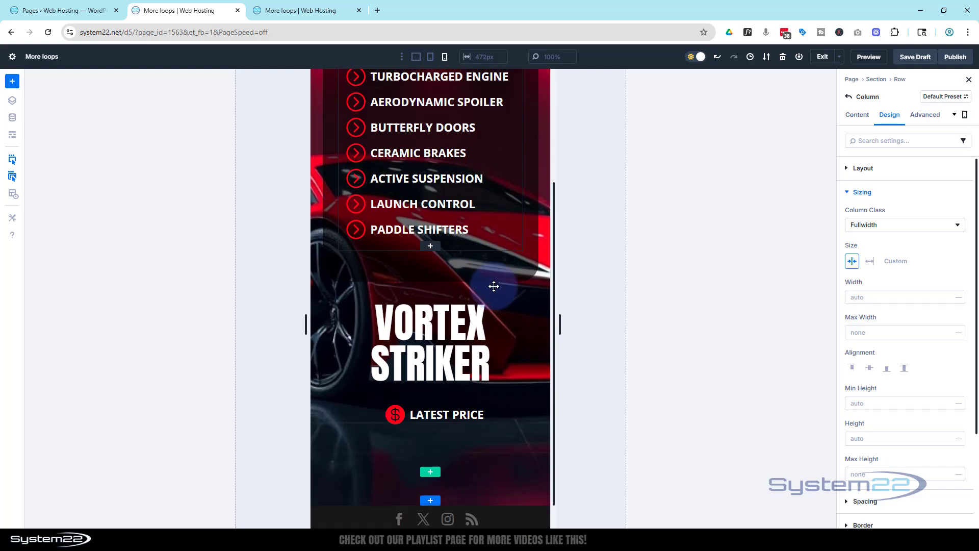
pyautogui.scroll(-1, 494, 286)
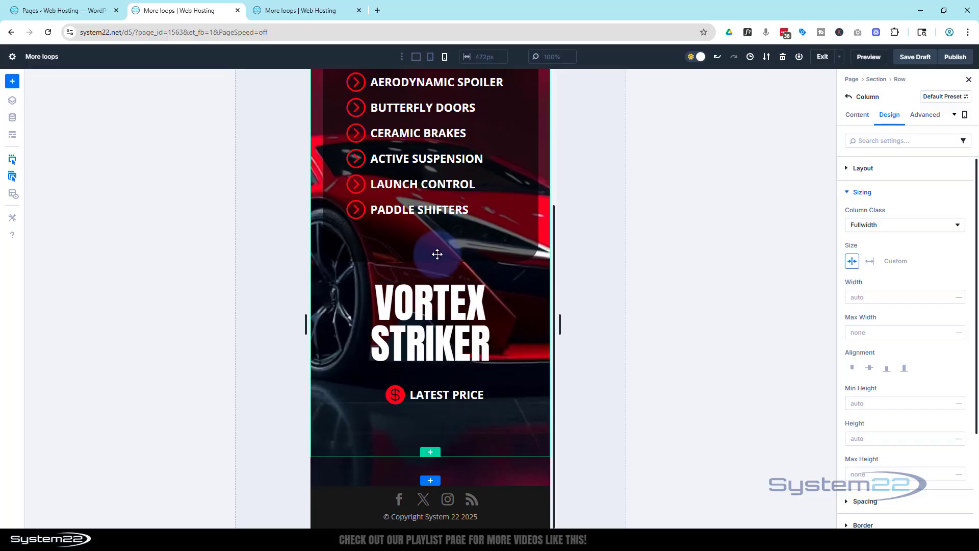
pyautogui.scroll(4, 437, 254)
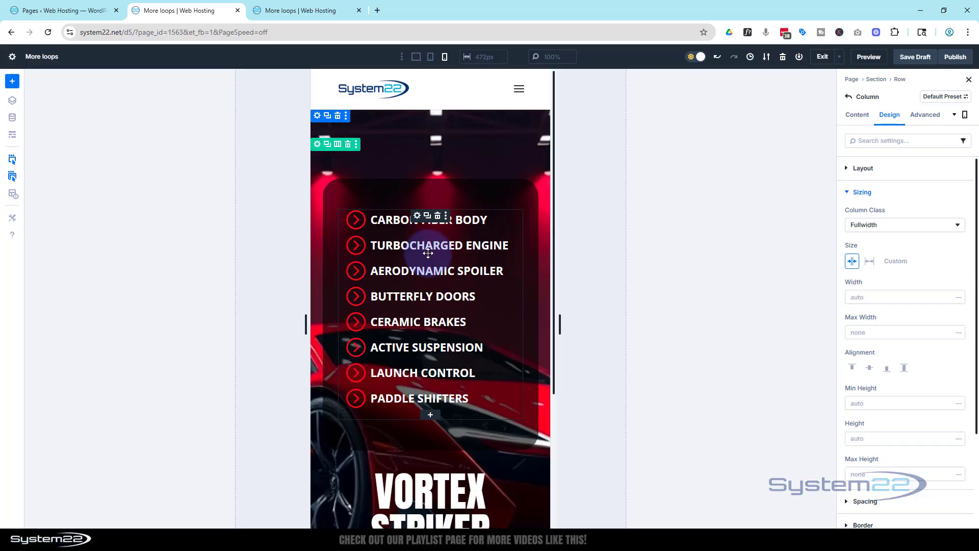
pyautogui.click(317, 145)
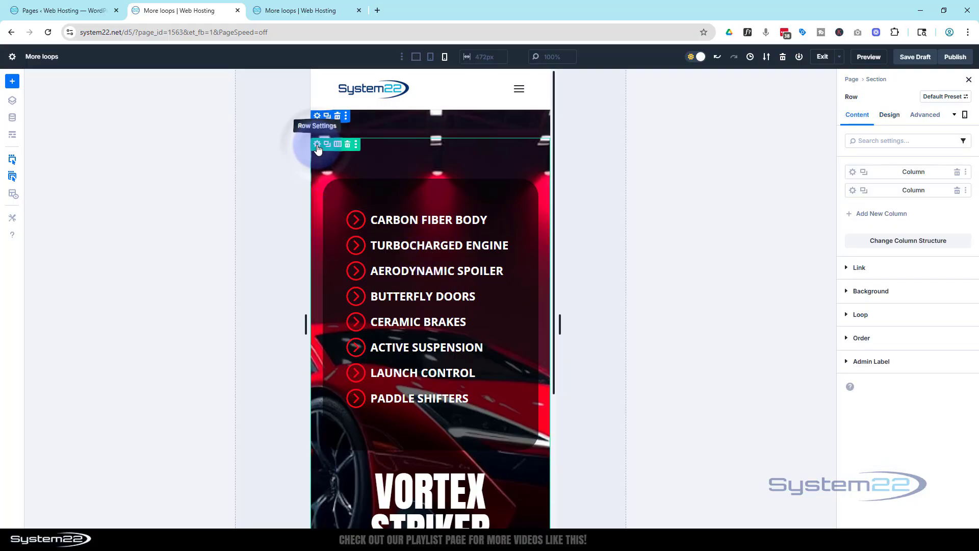
pyautogui.click(890, 114)
pyautogui.click(902, 168)
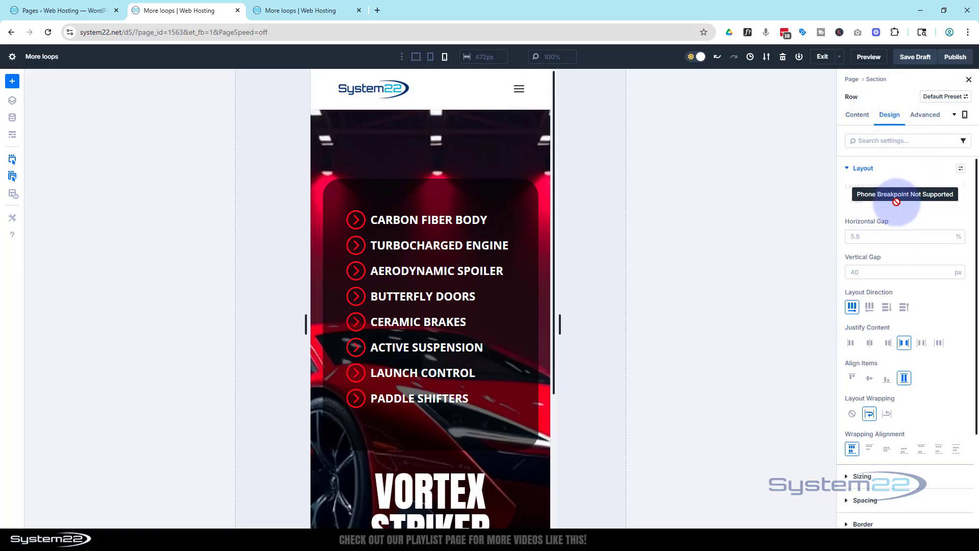
pyautogui.click(903, 308)
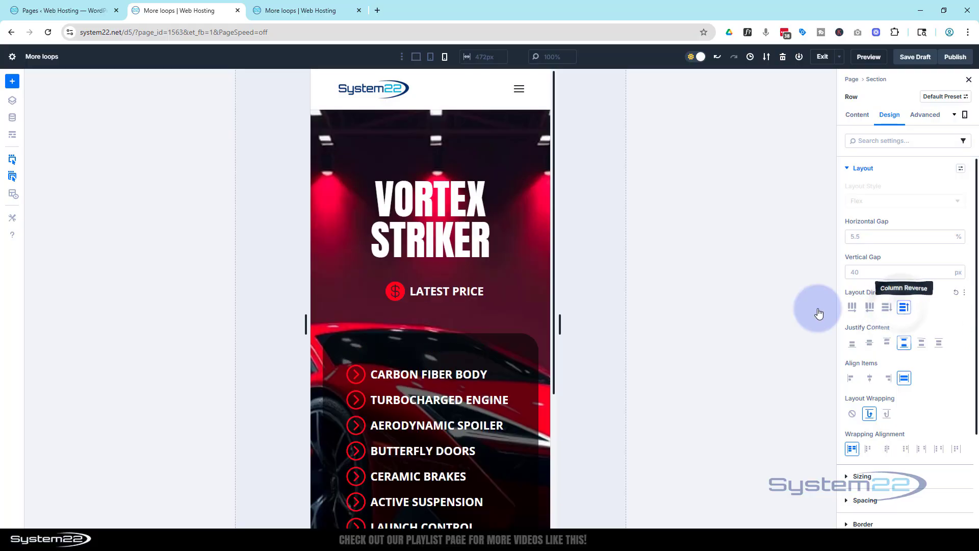
pyautogui.scroll(-4, 470, 366)
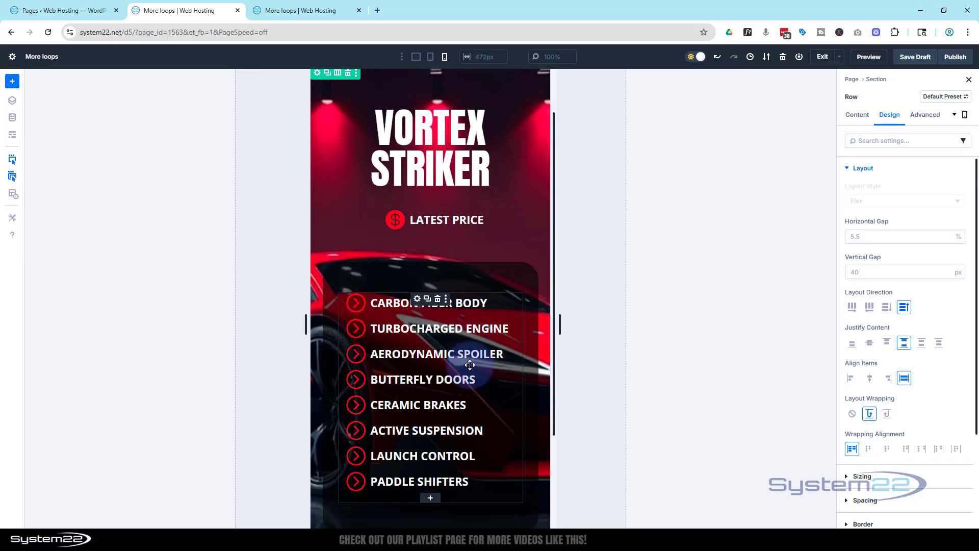
pyautogui.scroll(5, 469, 365)
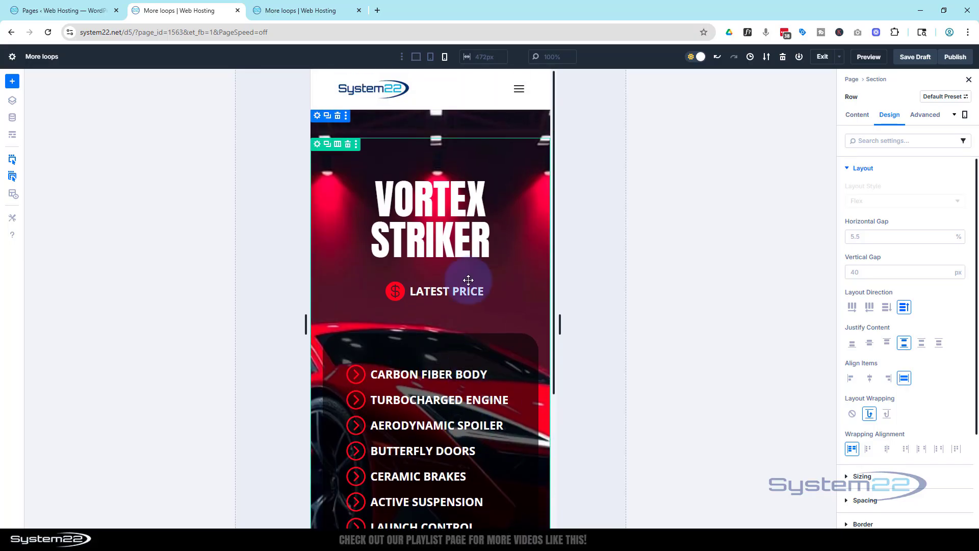
# Check the tablet layout, return to the desktop view, and save and preview the draft
pyautogui.click(431, 57)
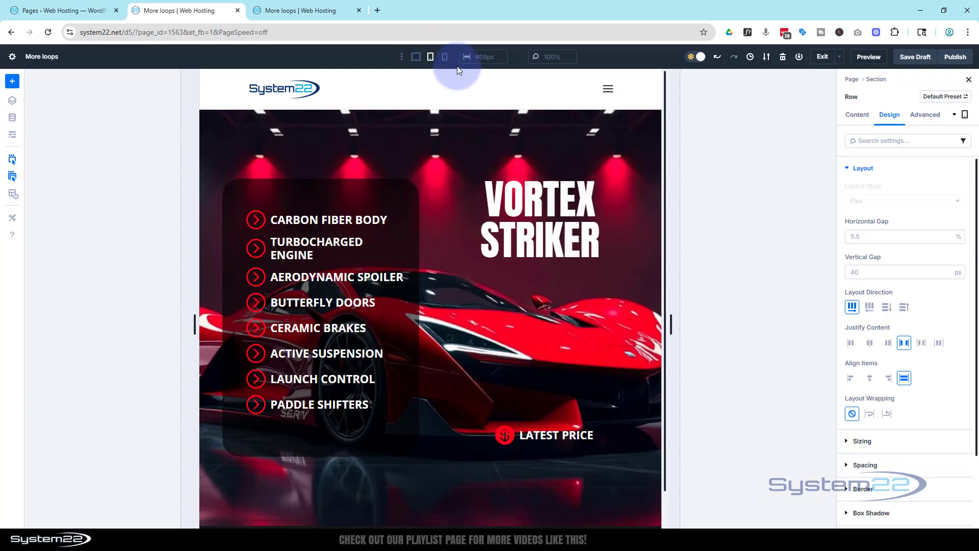
pyautogui.click(416, 58)
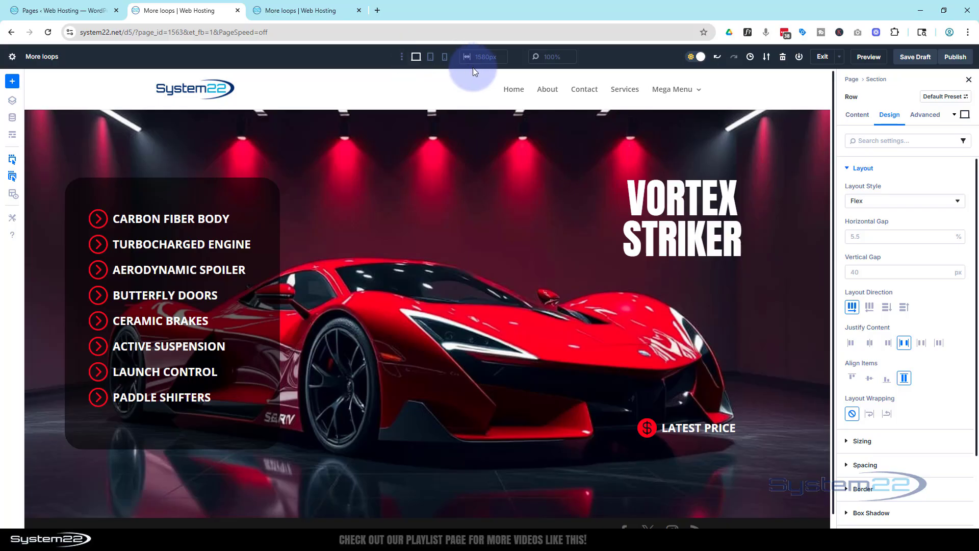
pyautogui.click(915, 57)
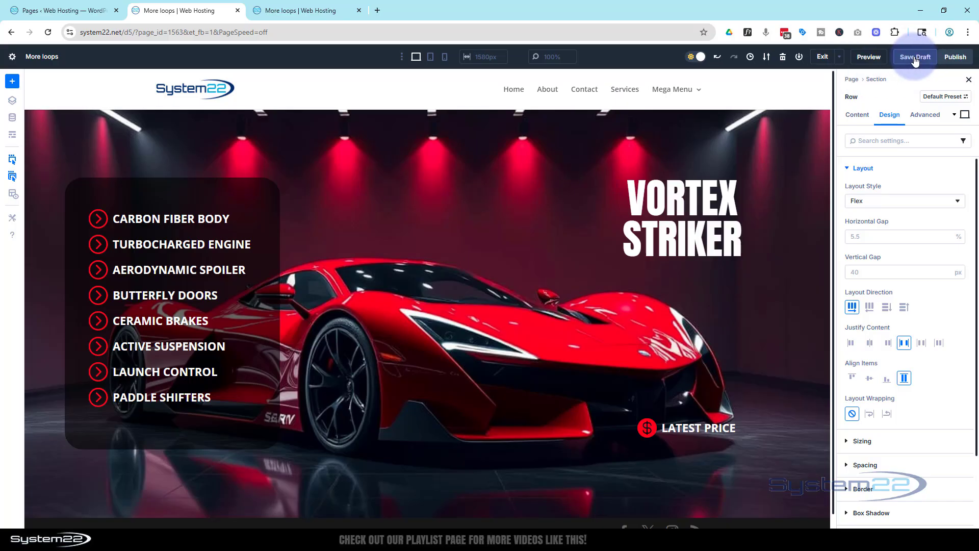
pyautogui.click(870, 57)
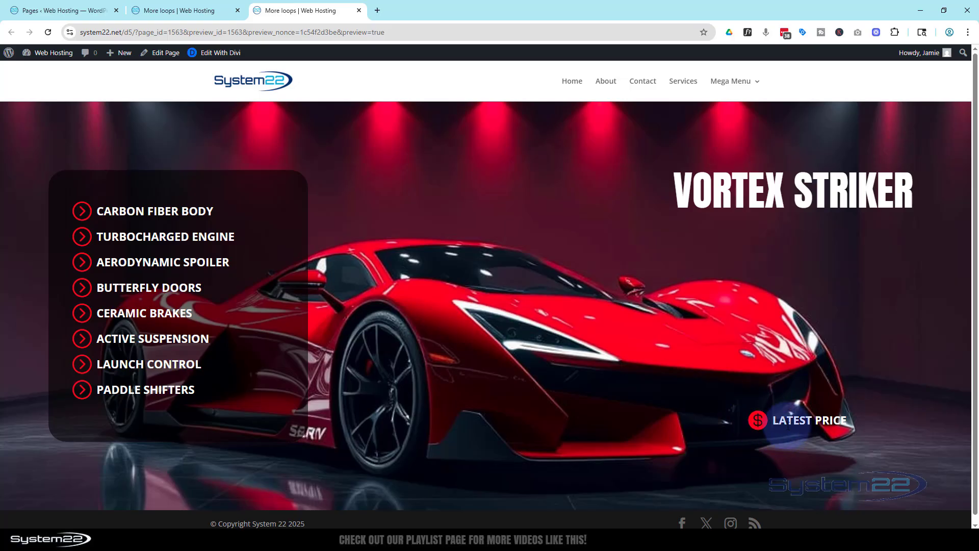
# Return to the builder and set the Module Link URL of the Latest Price list item to "#"
pyautogui.click(173, 10)
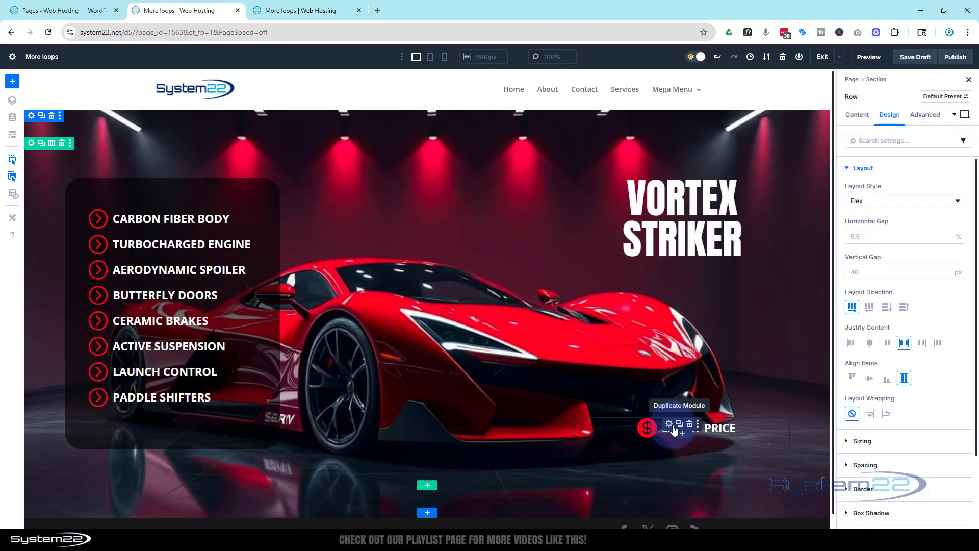
pyautogui.click(670, 425)
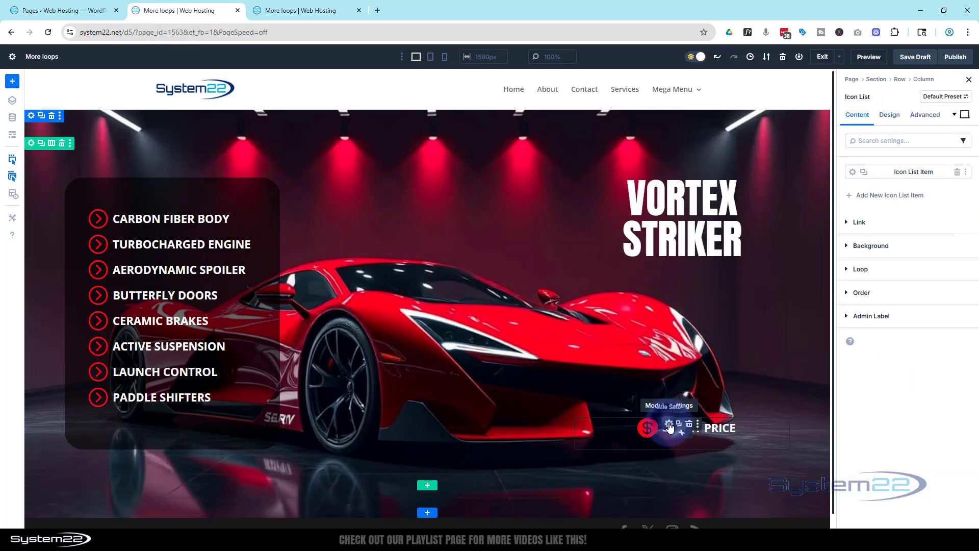
pyautogui.click(852, 173)
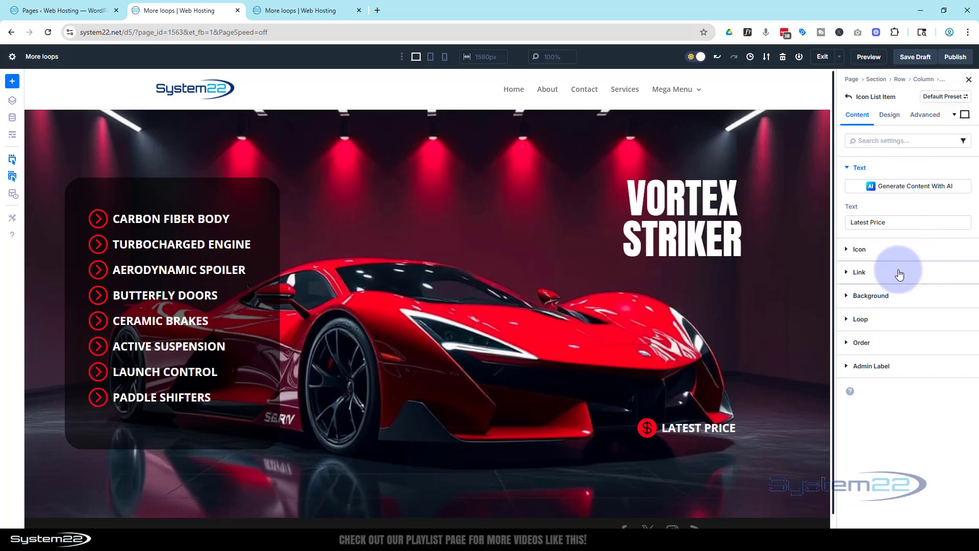
pyautogui.click(848, 275)
pyautogui.click(860, 246)
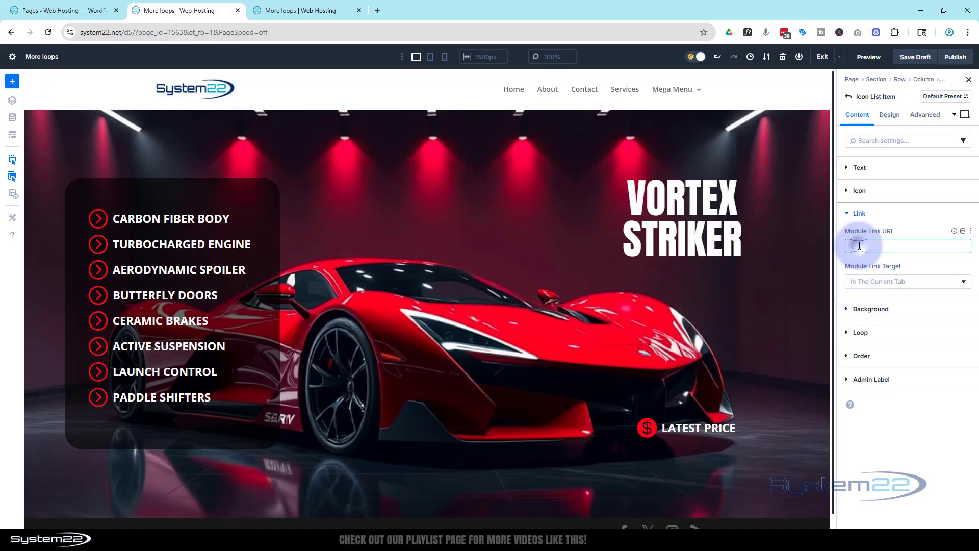
pyautogui.write('#')
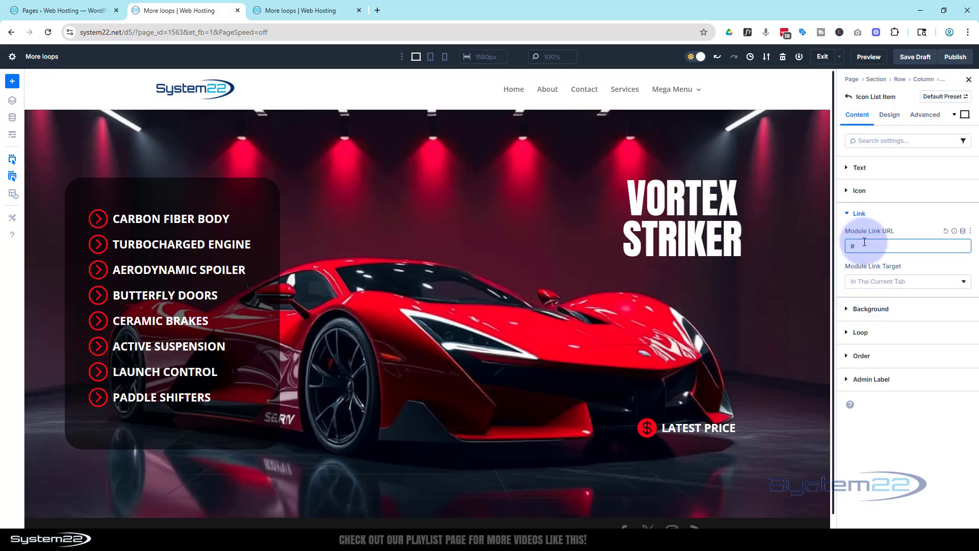
pyautogui.click(897, 213)
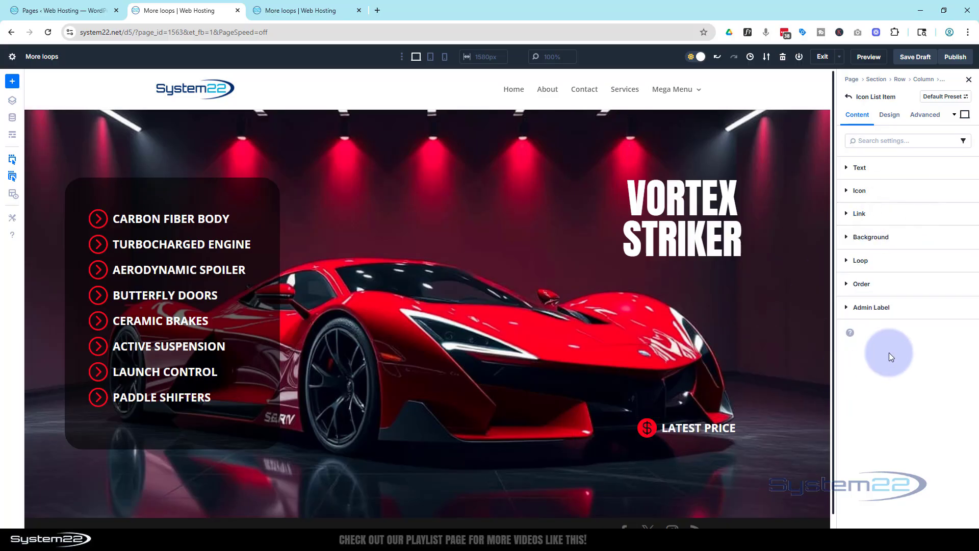
# Set the hover Icon Color of the Latest Price list item to orange FFB200
pyautogui.click(890, 115)
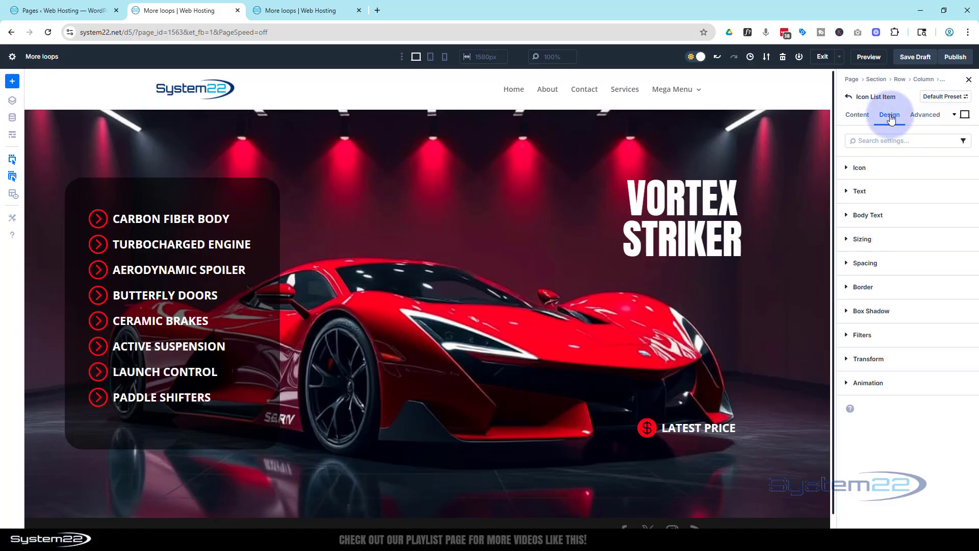
pyautogui.click(848, 168)
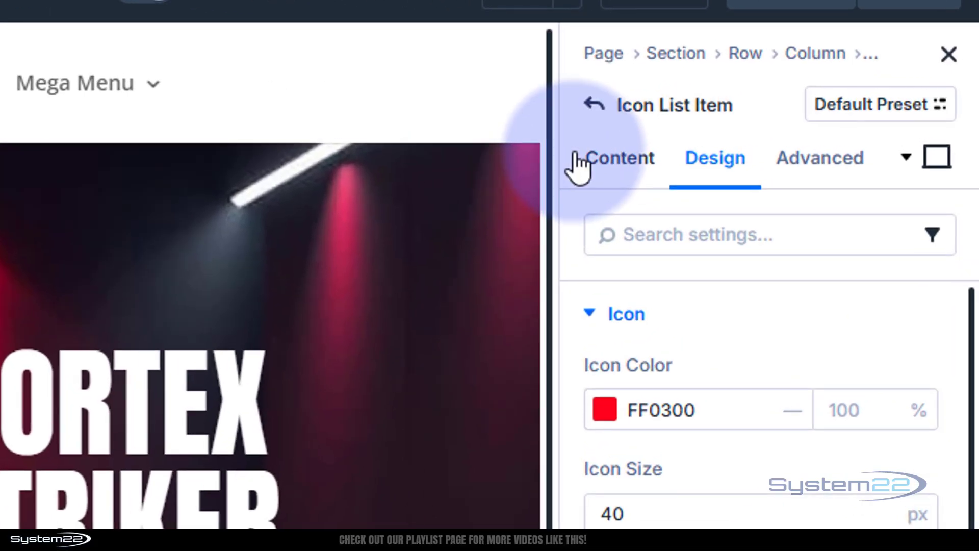
pyautogui.click(941, 170)
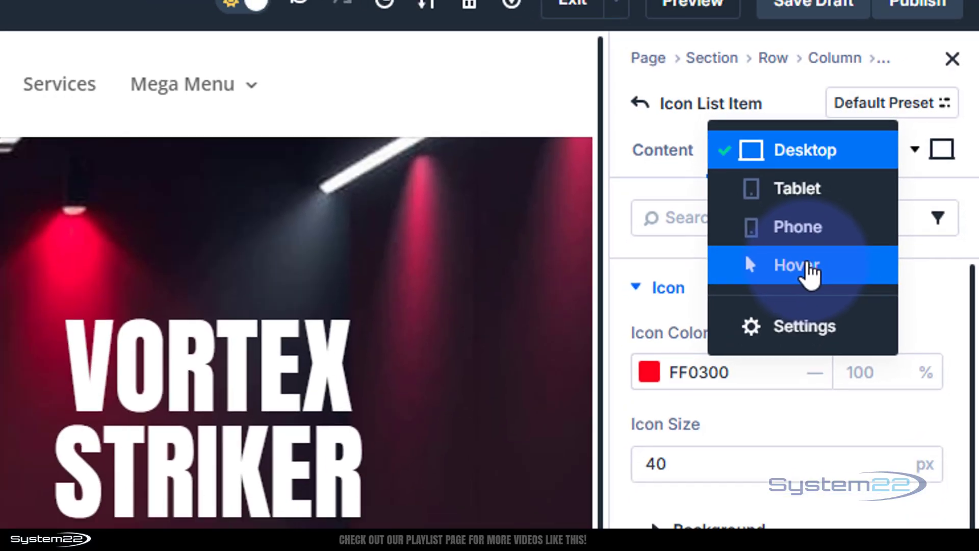
pyautogui.click(808, 262)
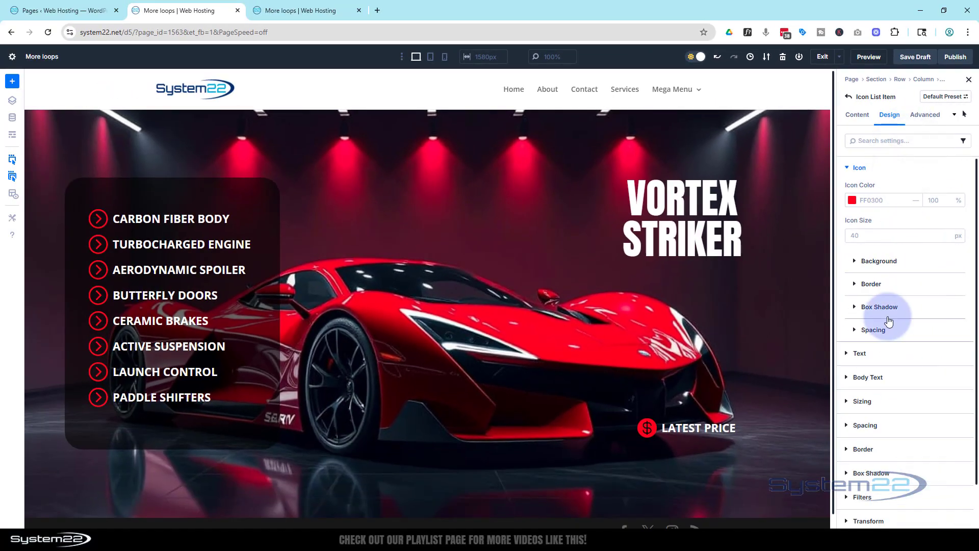
pyautogui.click(853, 201)
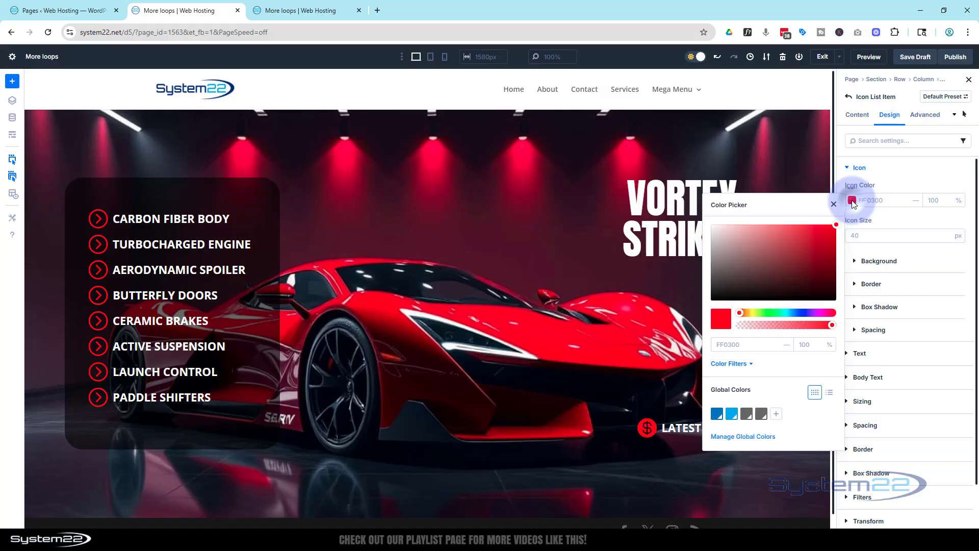
pyautogui.click(751, 312)
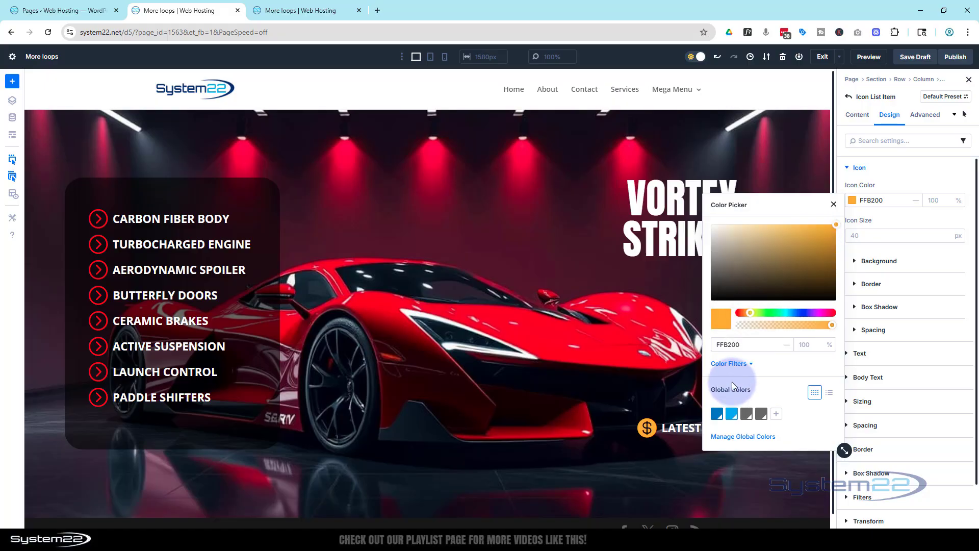
pyautogui.click(923, 164)
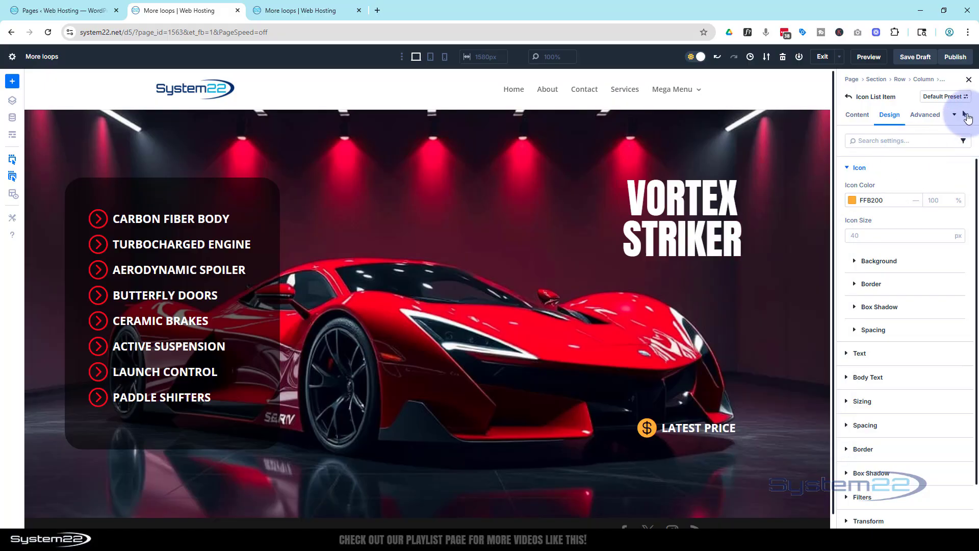
# Return the list item's settings to the Desktop state, and save and preview the draft
pyautogui.click(955, 116)
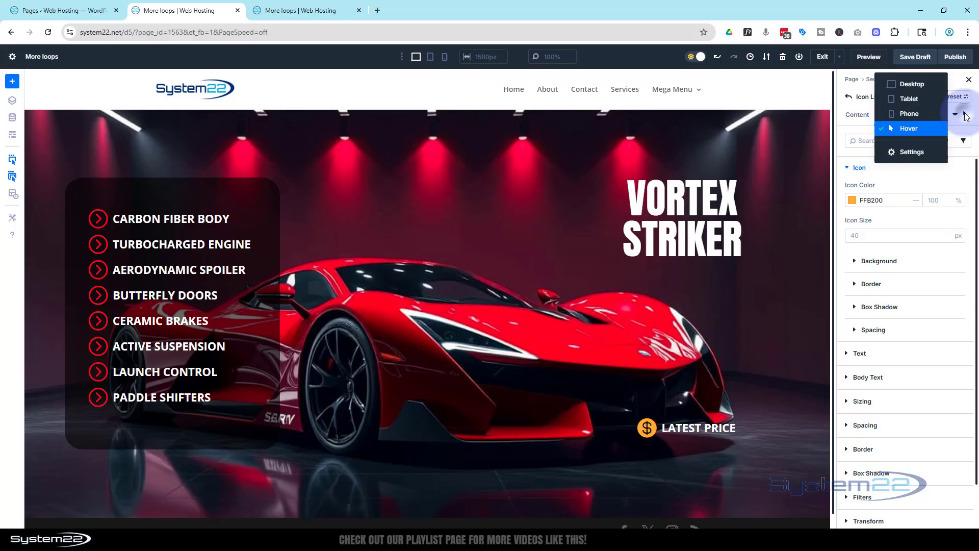
pyautogui.click(927, 83)
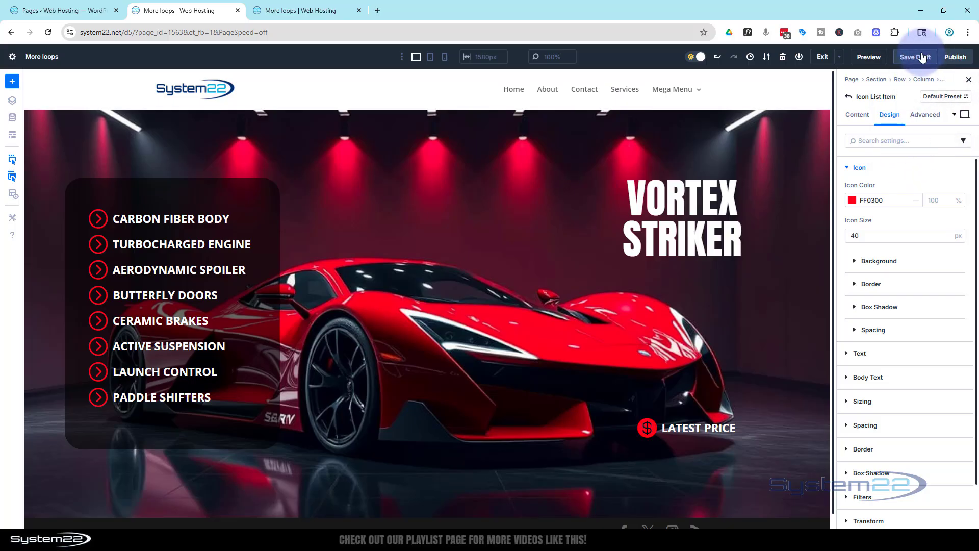
pyautogui.click(923, 58)
pyautogui.click(870, 57)
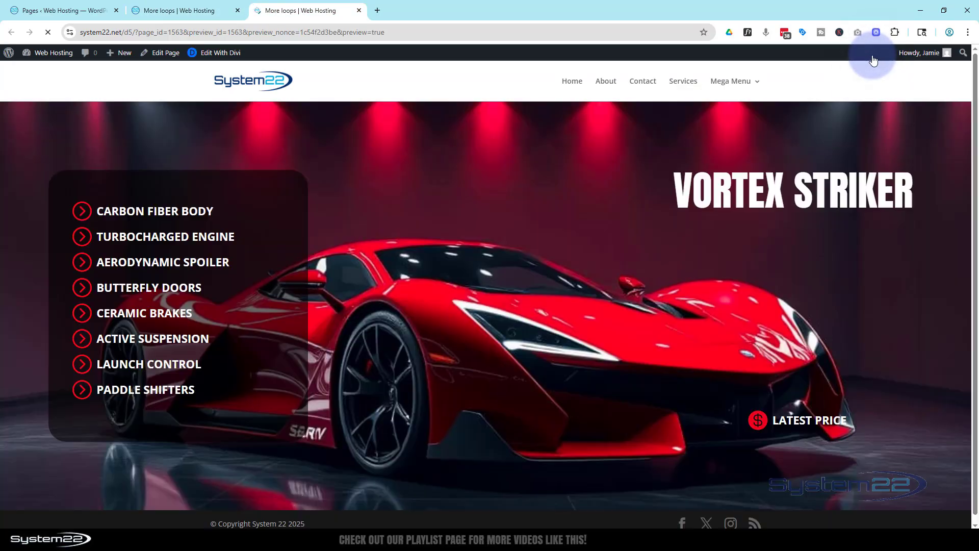